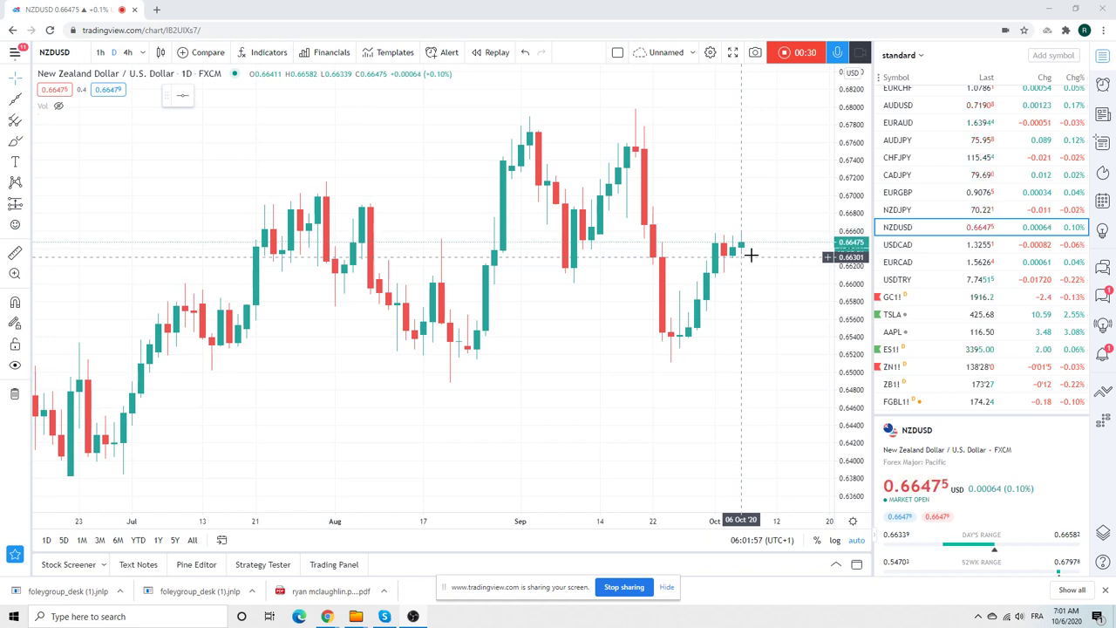
# Step: Chart AUDUSD on 1-hour candles, zoomed out to span Sep 24 to Oct 6
pyautogui.click(906, 109)
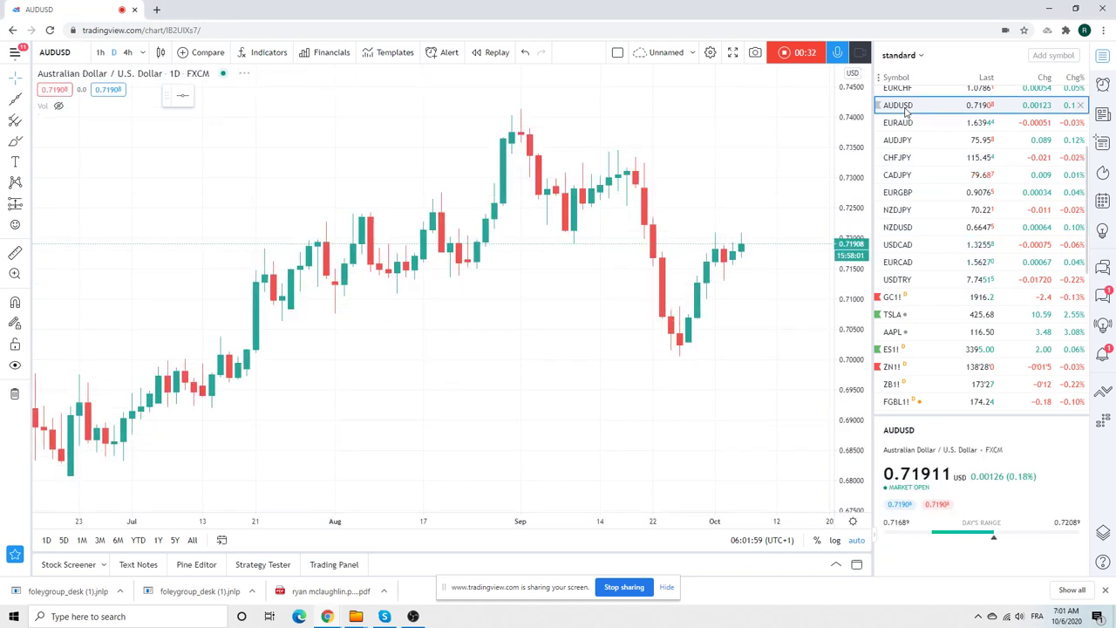
pyautogui.click(100, 53)
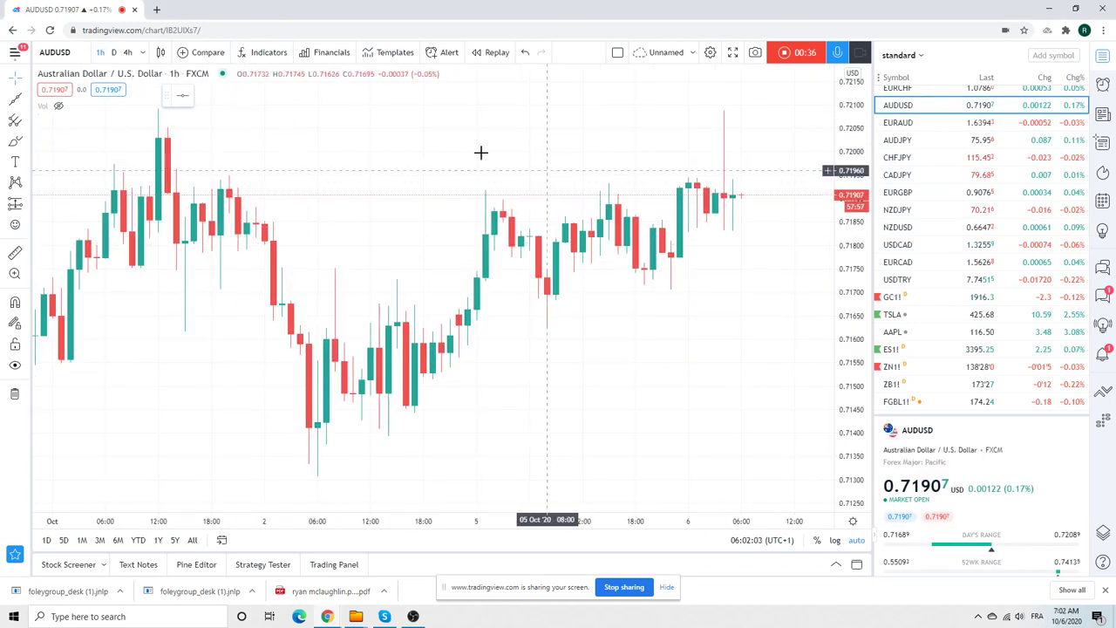
pyautogui.scroll(-3, 583, 244)
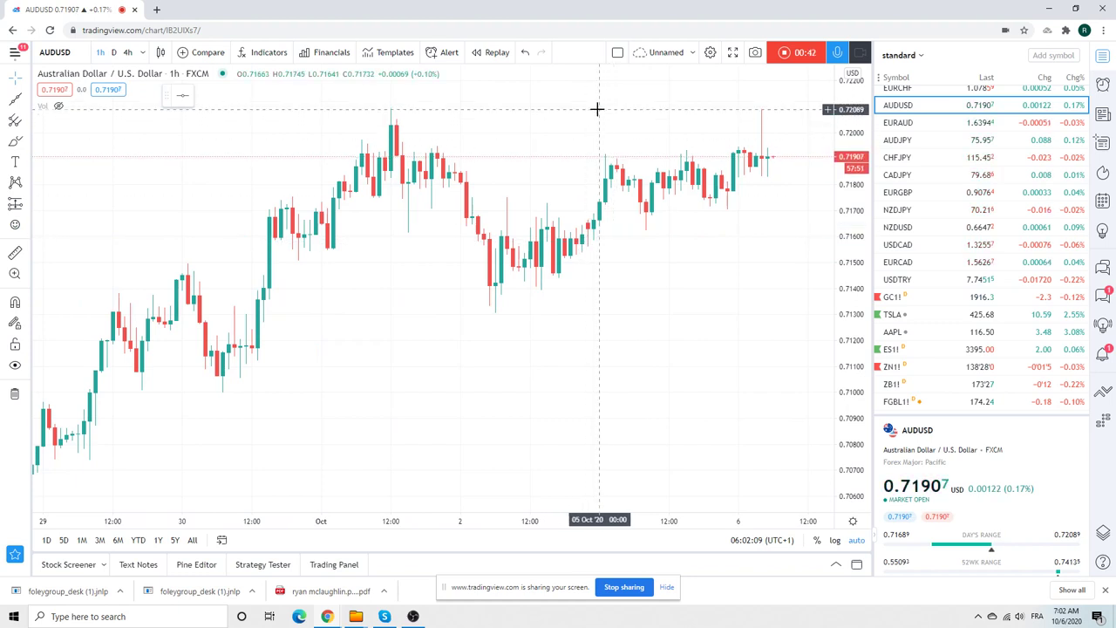
pyautogui.scroll(-2, 597, 109)
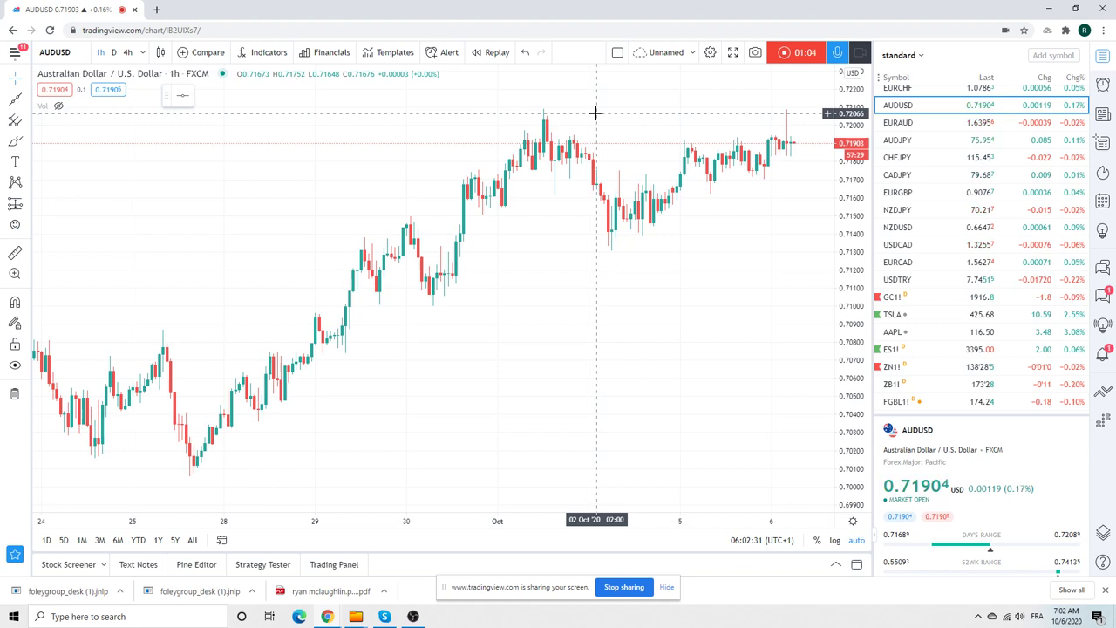
# Step: Load EURAUD hourly candles zoomed out to cover Sep 22 through Oct 6
pyautogui.click(910, 123)
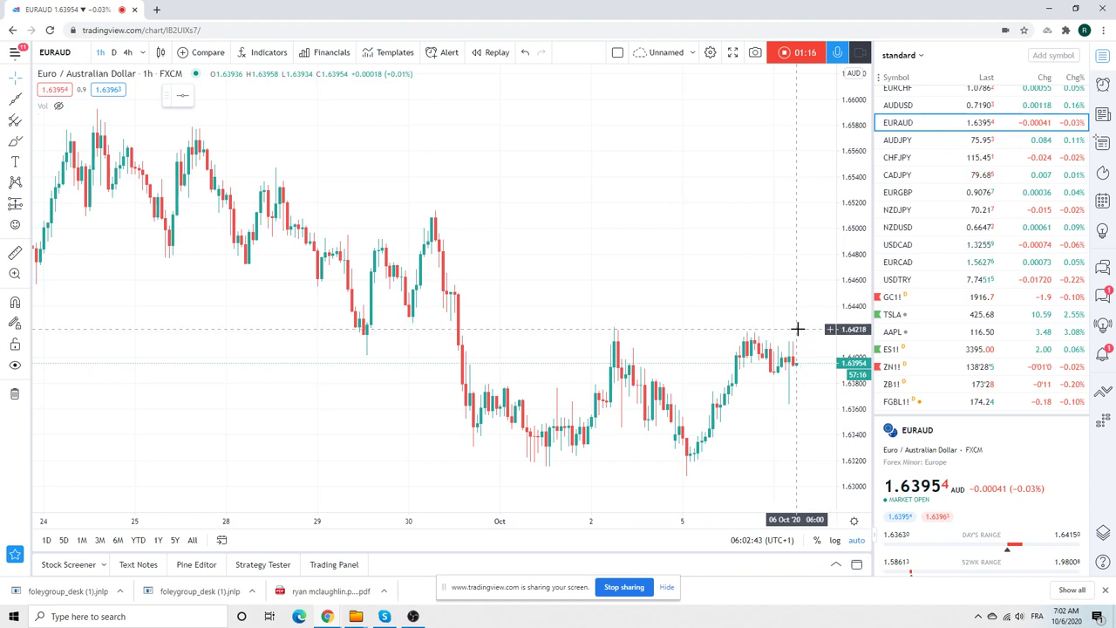
pyautogui.scroll(-1, 792, 319)
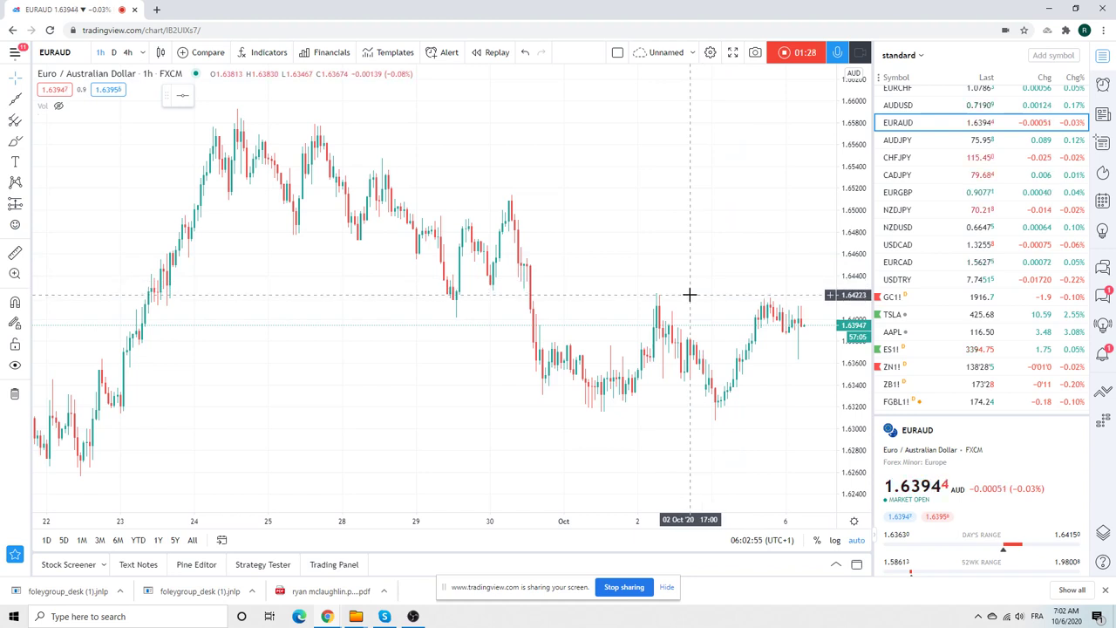
pyautogui.scroll(3, 927, 254)
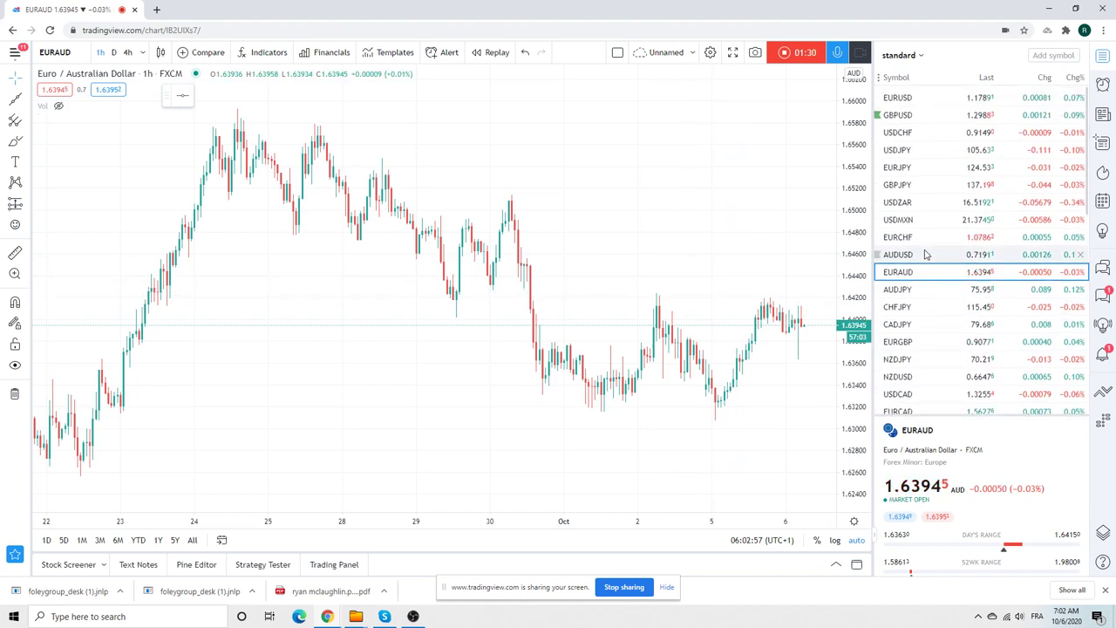
# Step: Switch to EURUSD and zoom out to show hourly candles from Sep 9 onward
pyautogui.click(912, 98)
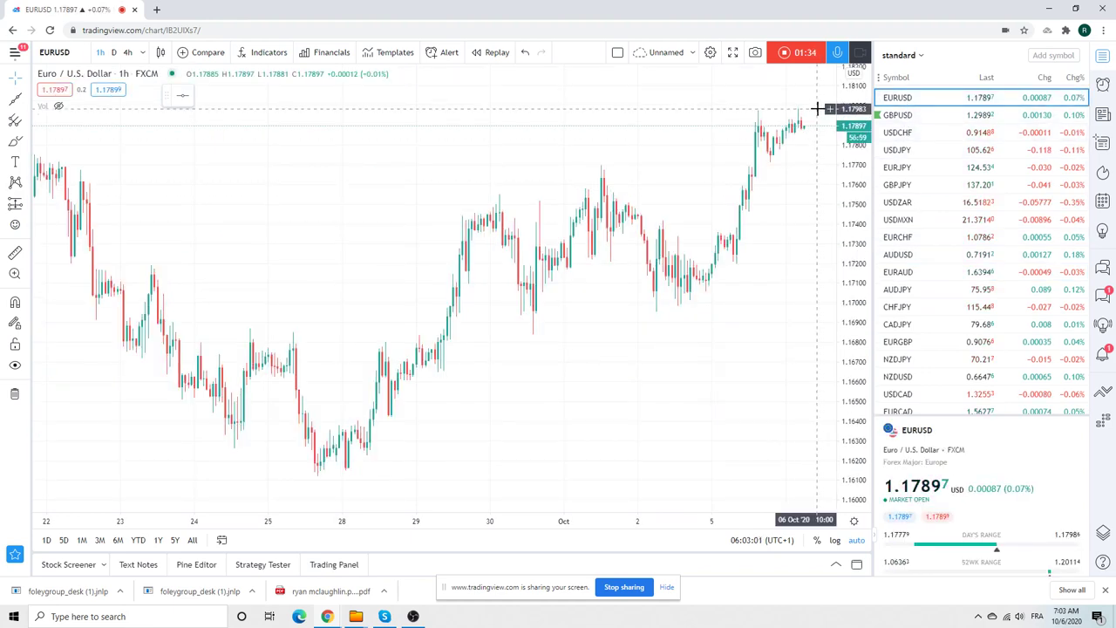
pyautogui.scroll(-3, 817, 108)
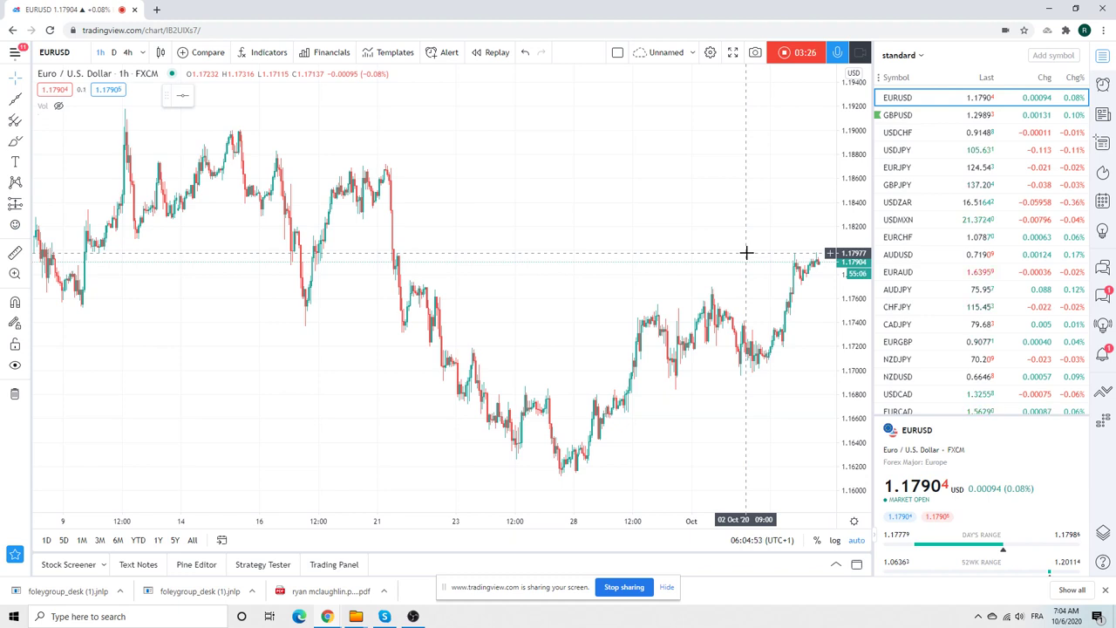
# Step: View GBPUSD and its trendline on 4-hour candles, then move on to USDCHF
pyautogui.click(896, 114)
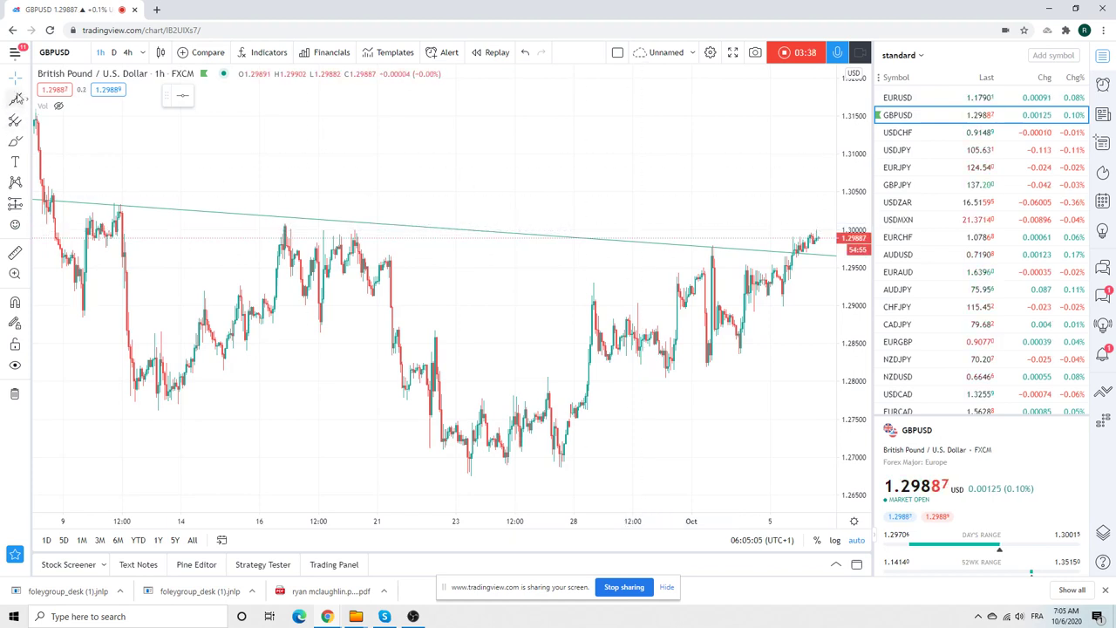
pyautogui.click(128, 53)
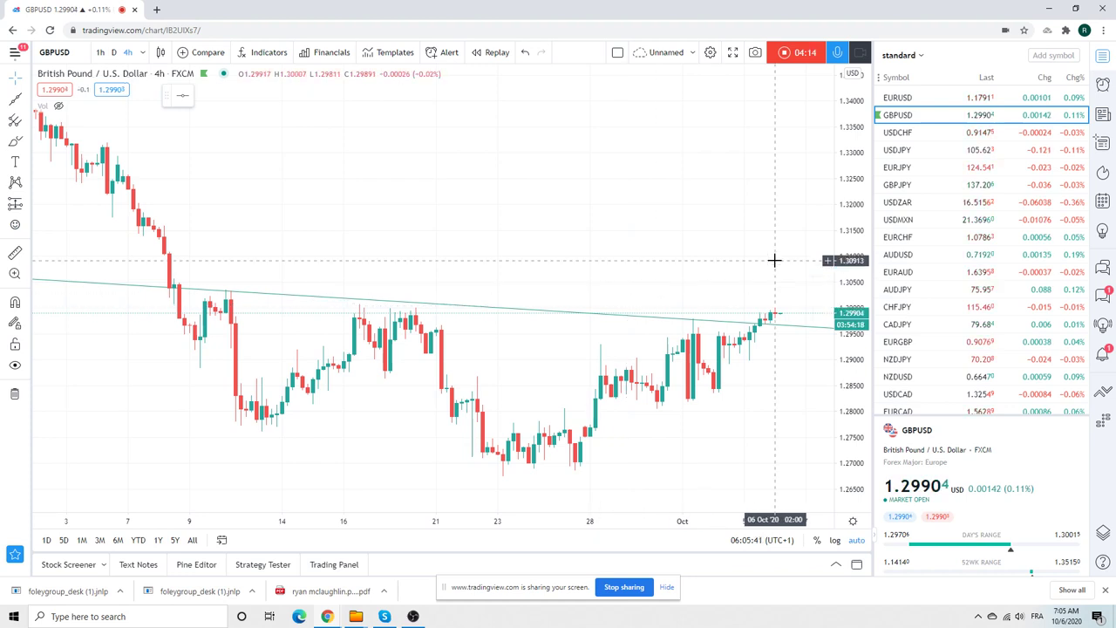
pyautogui.click(903, 136)
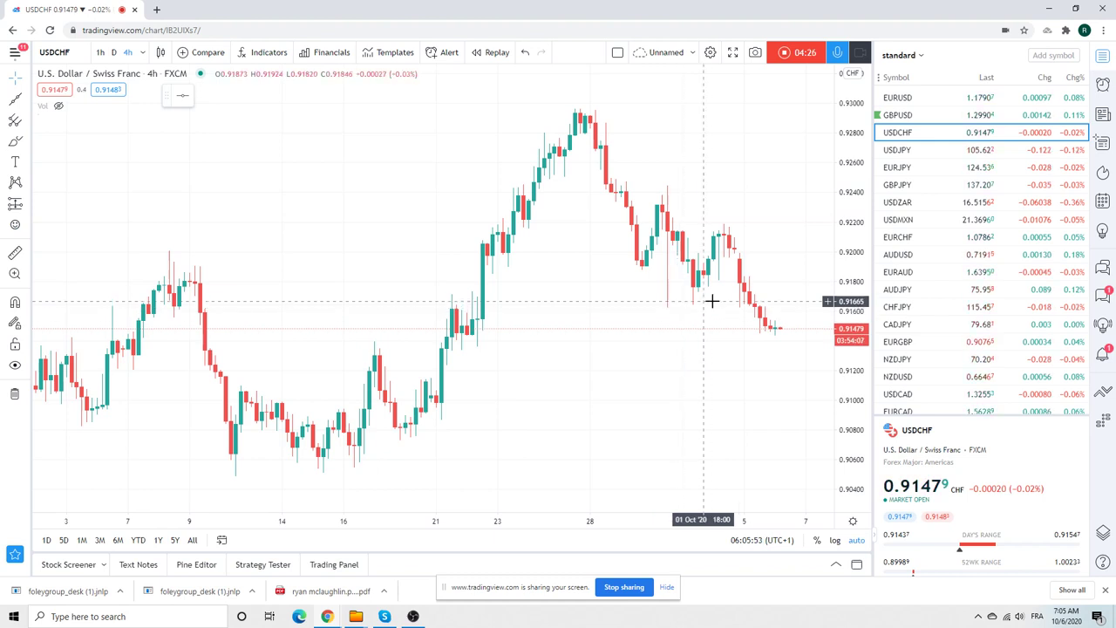
# Step: Review USDCHF and USDJPY, then switch to daily candles and land on EURJPY
pyautogui.scroll(-2, 737, 239)
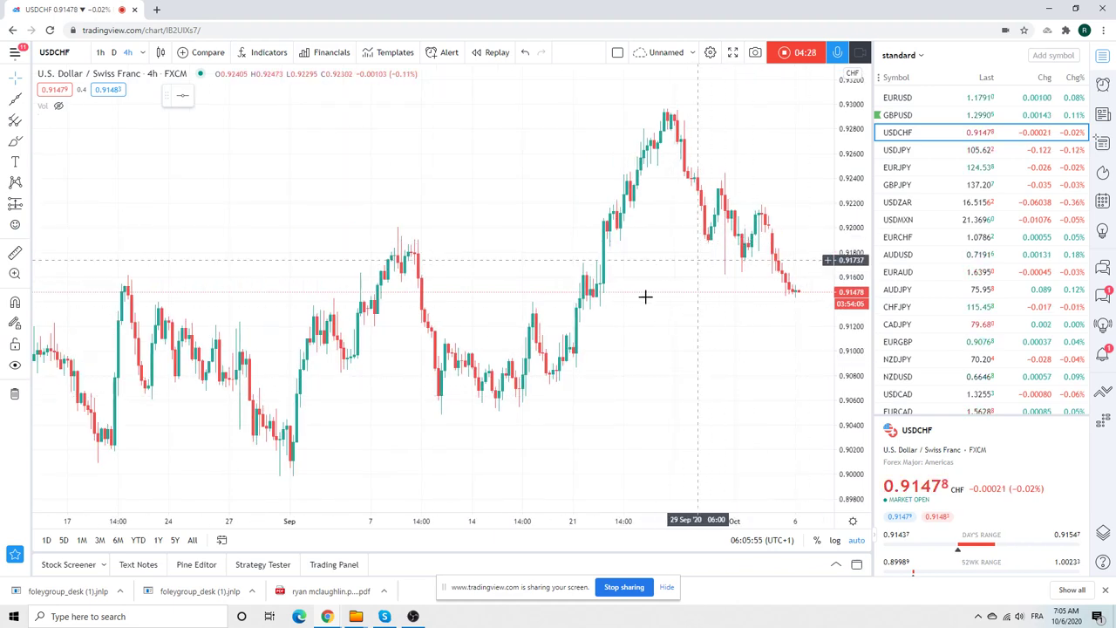
pyautogui.click(900, 154)
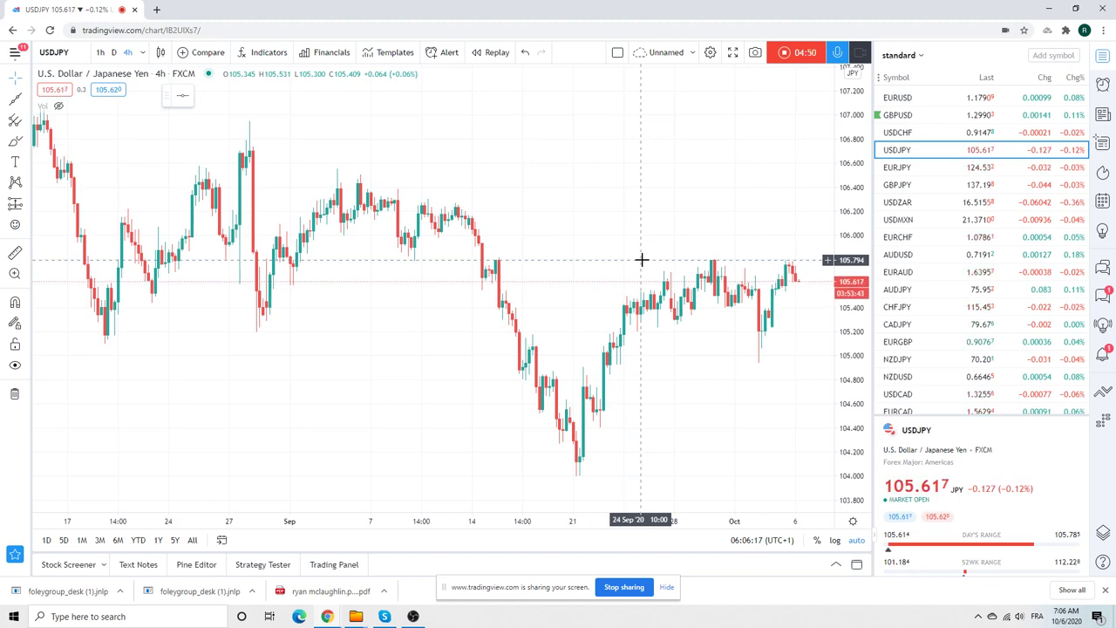
pyautogui.scroll(-5, 609, 258)
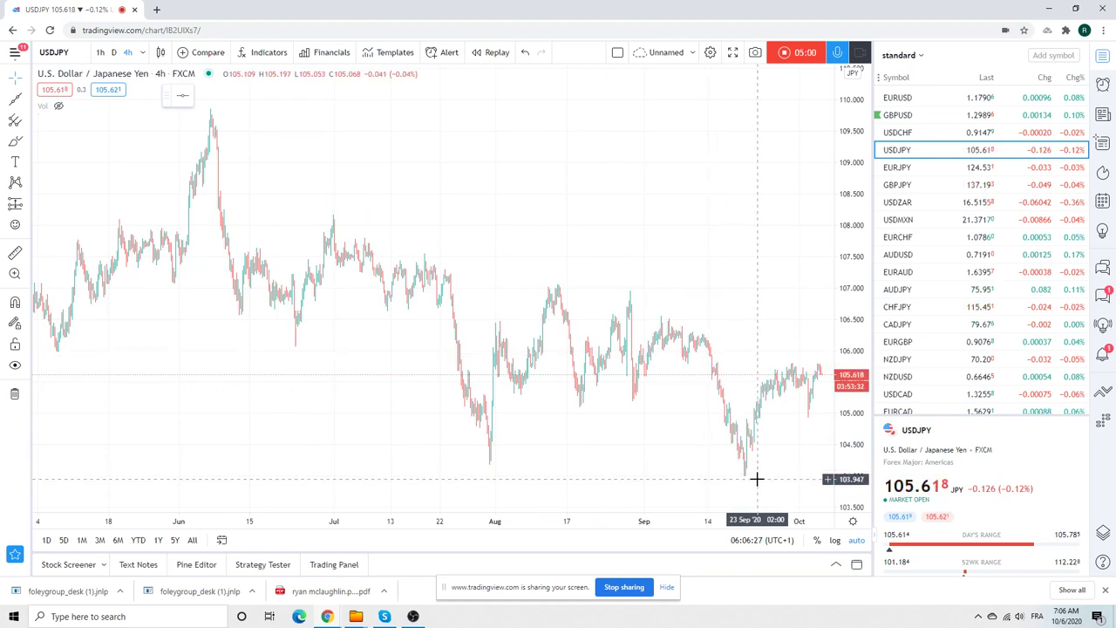
pyautogui.scroll(4, 643, 404)
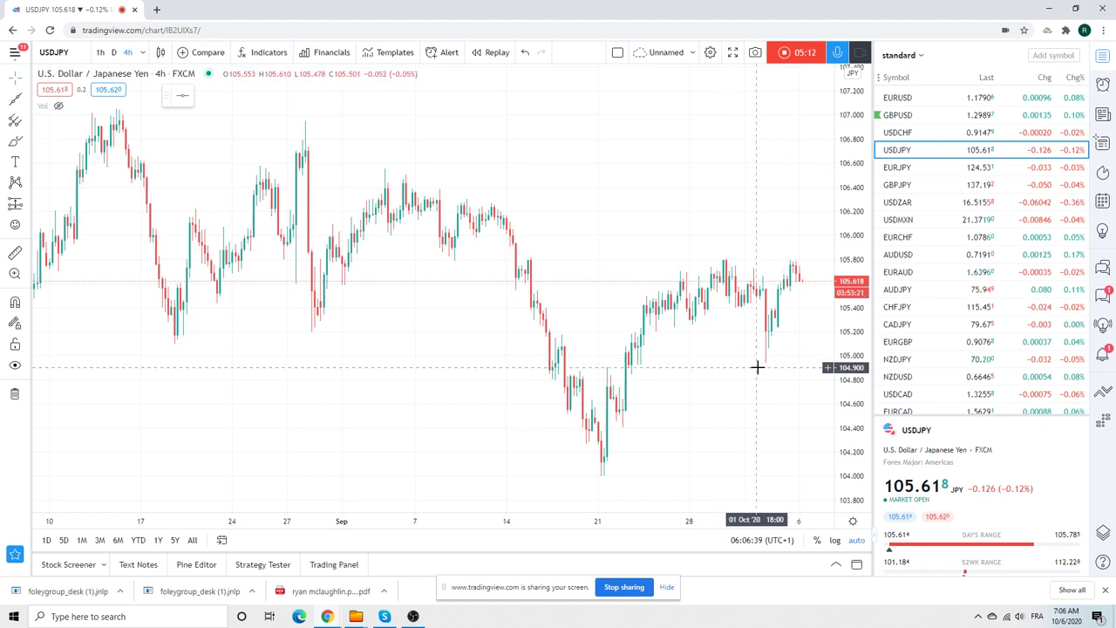
pyautogui.scroll(2, 758, 366)
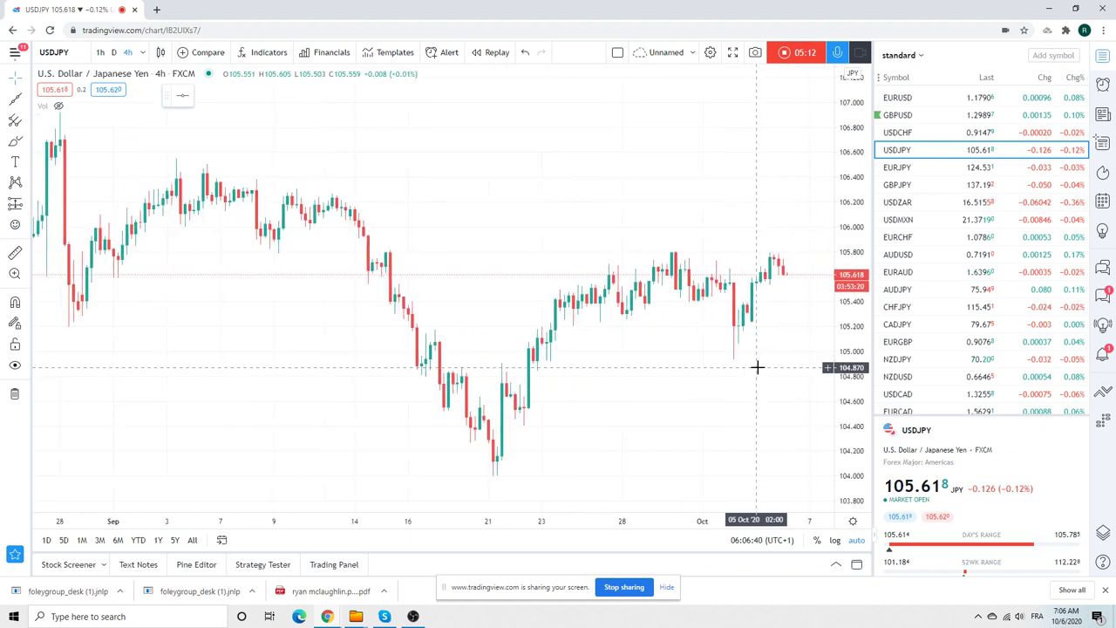
pyautogui.click(114, 52)
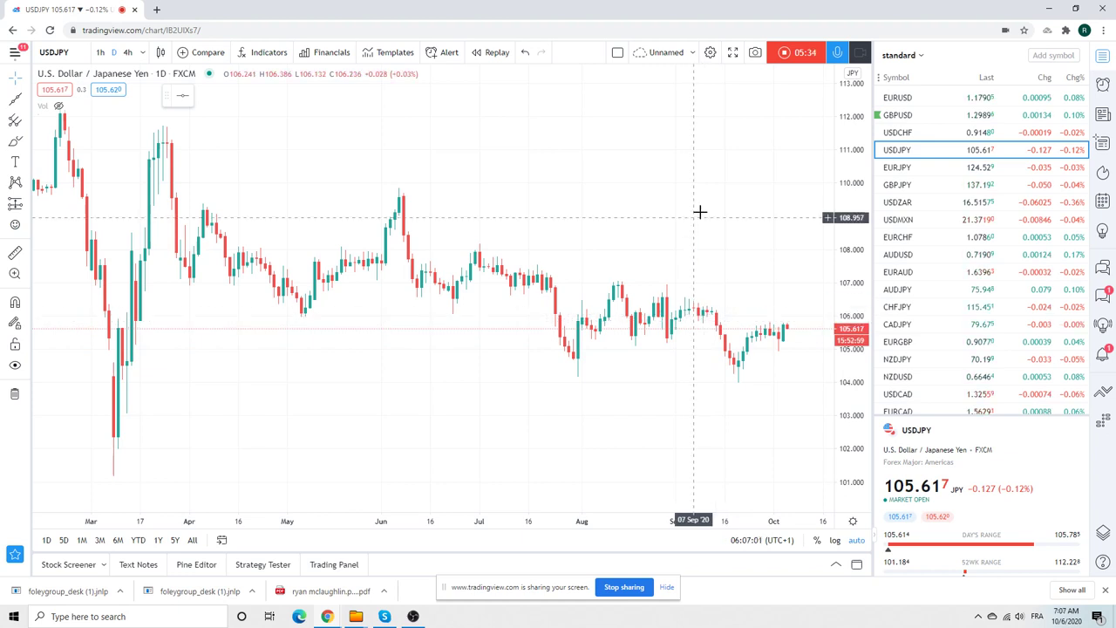
pyautogui.click(904, 168)
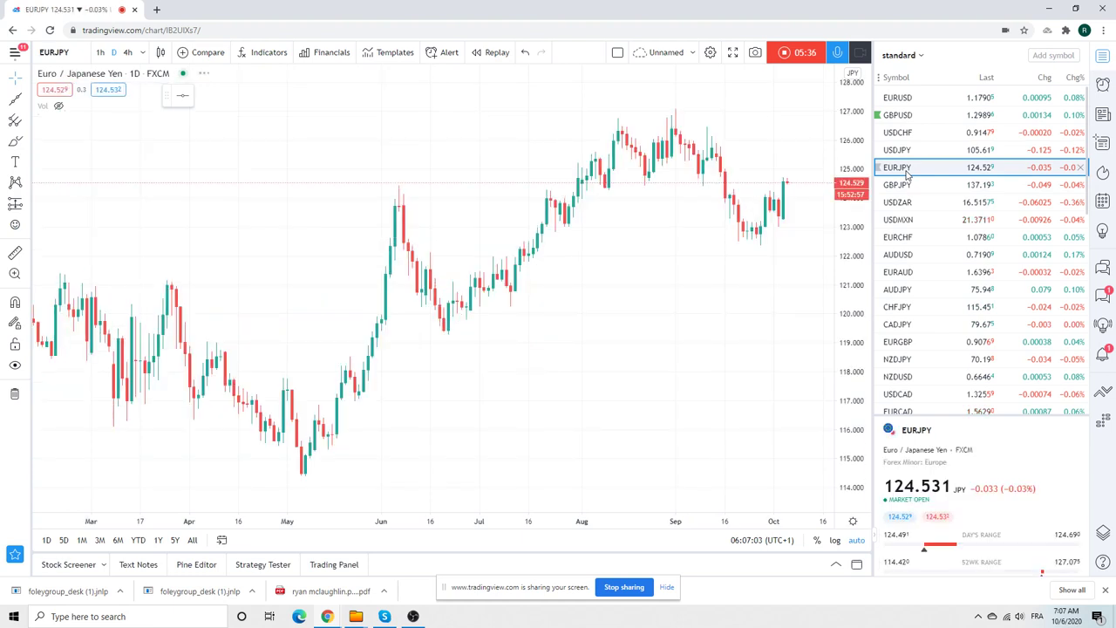
# Step: Step through GBPJPY and USDZAR daily charts, ending on USDMXN from mid-July to October
pyautogui.click(907, 184)
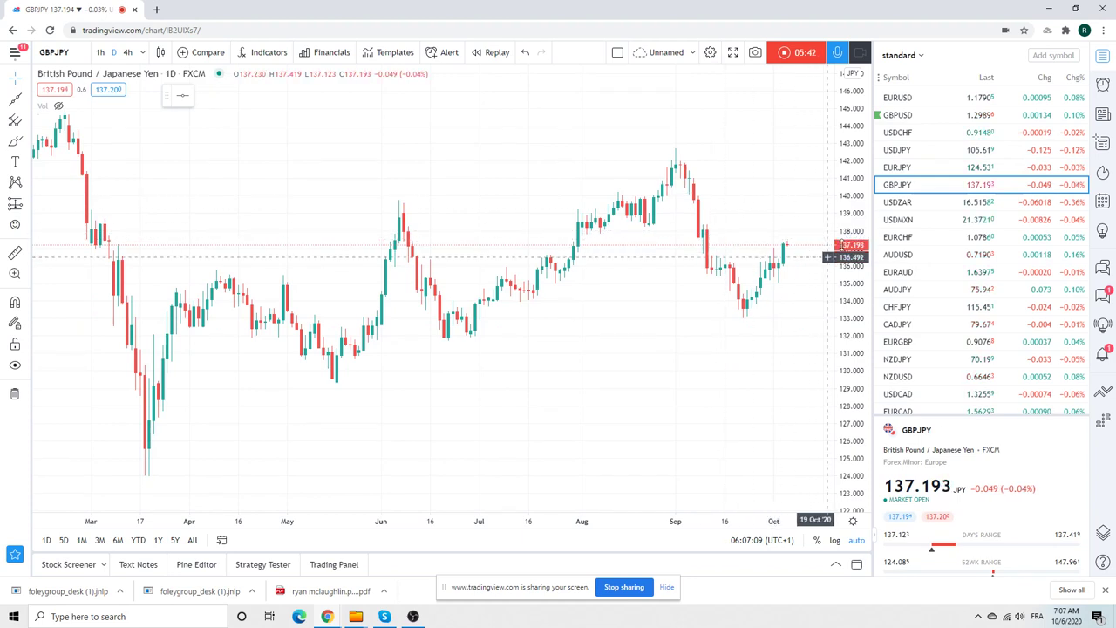
pyautogui.click(907, 202)
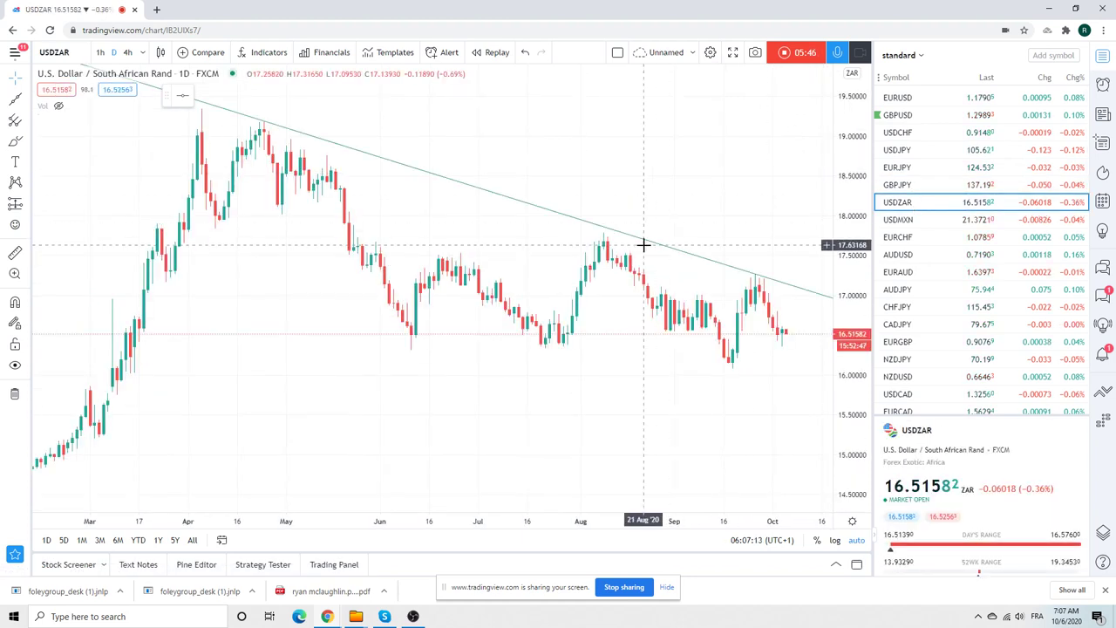
pyautogui.scroll(-3, 613, 217)
pyautogui.scroll(6, 593, 230)
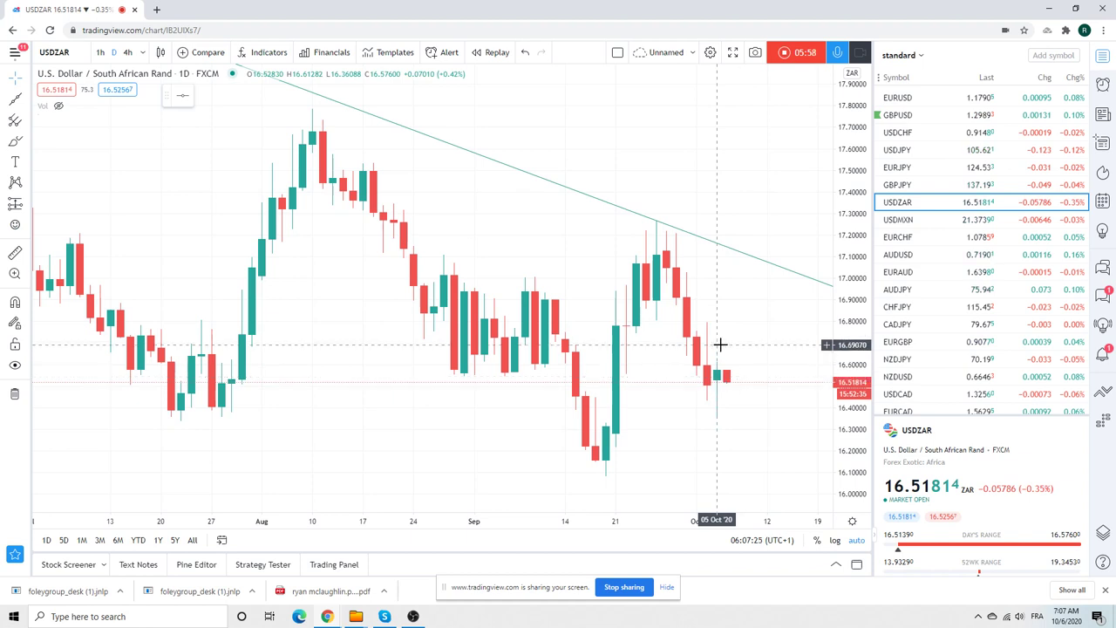
pyautogui.click(903, 220)
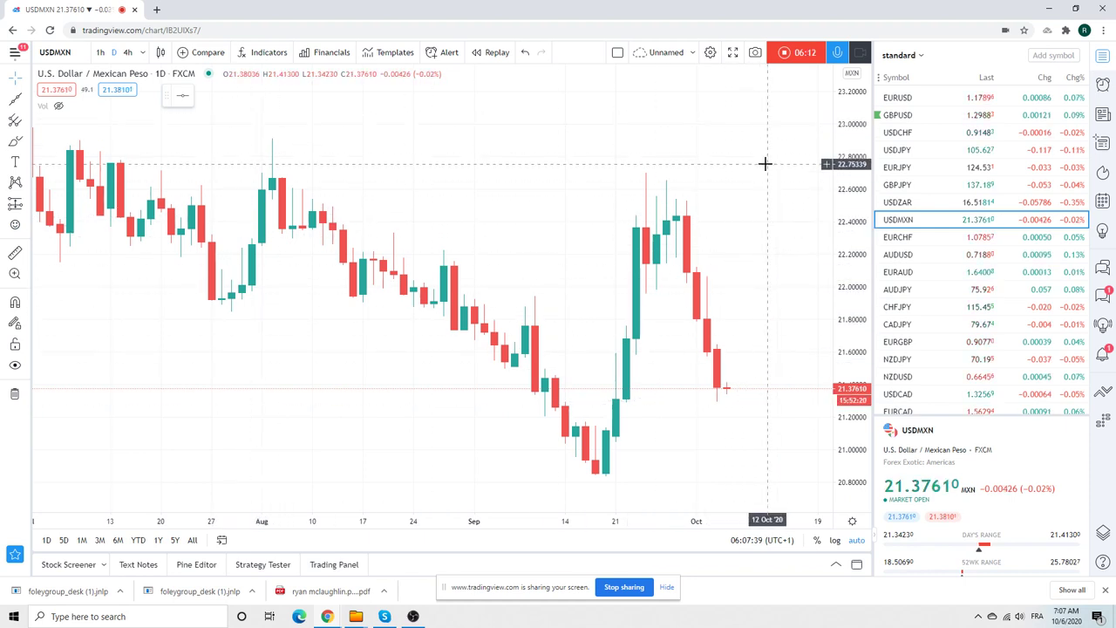
pyautogui.scroll(-4, 764, 163)
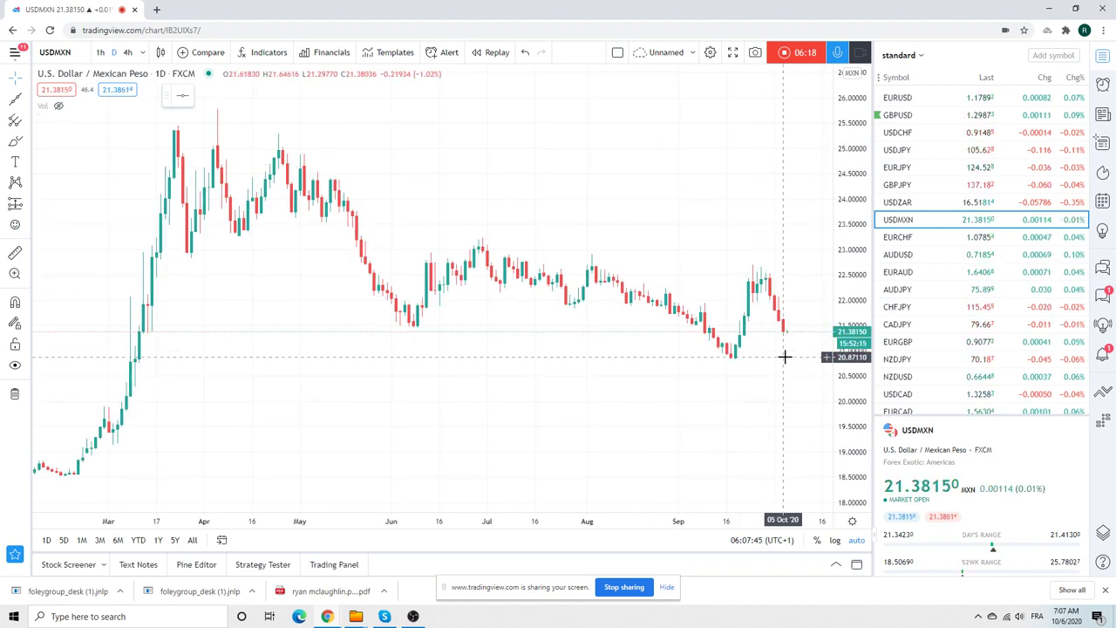
pyautogui.click(910, 254)
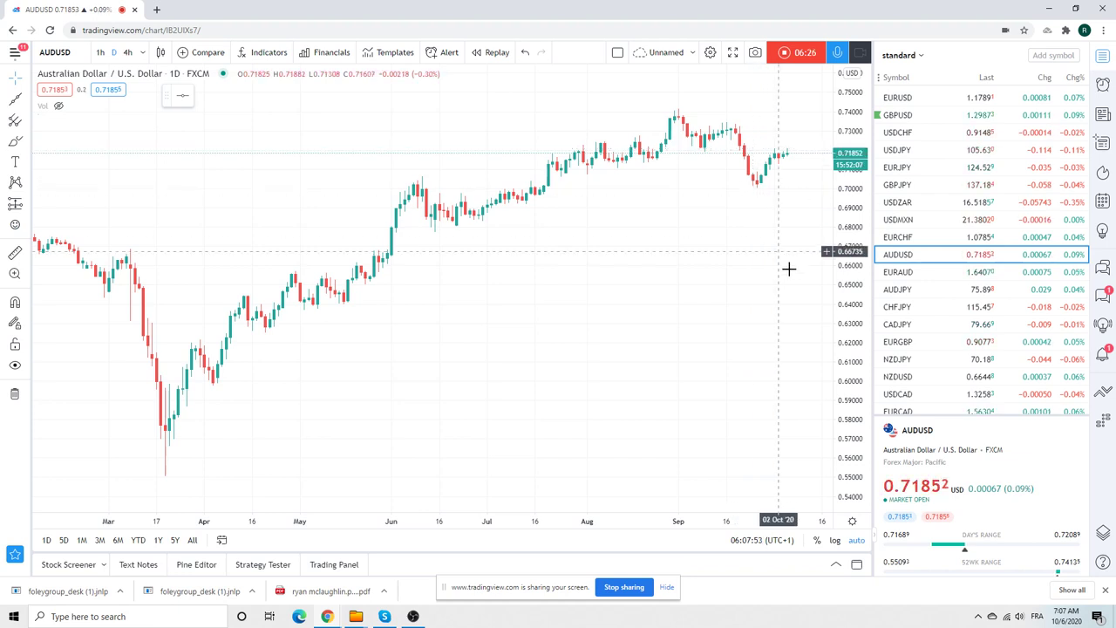
pyautogui.click(905, 297)
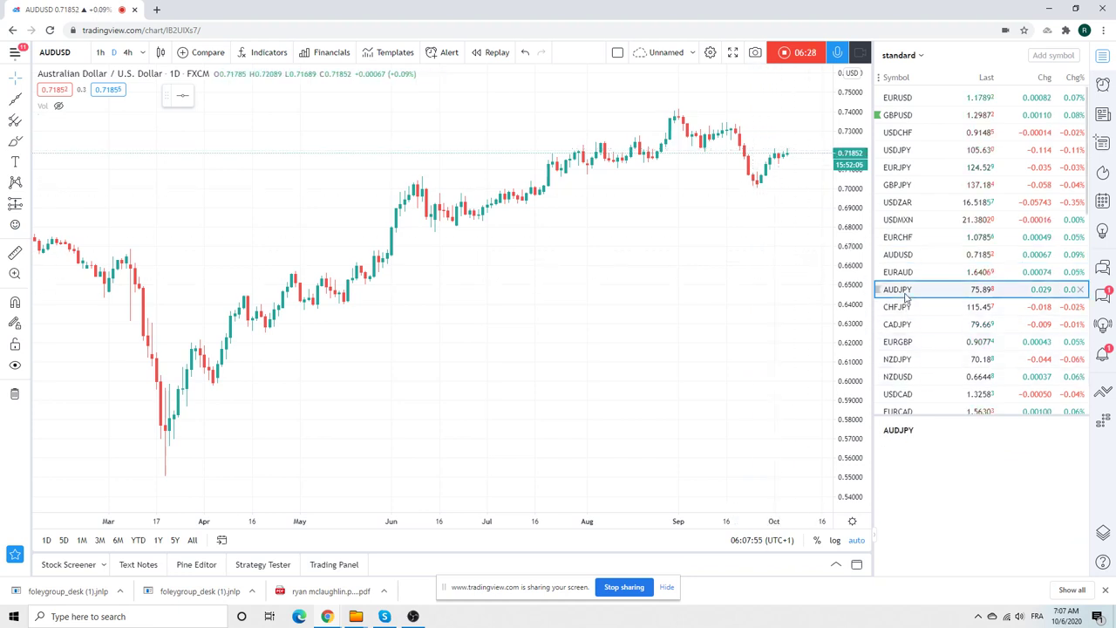
pyautogui.scroll(5, 668, 319)
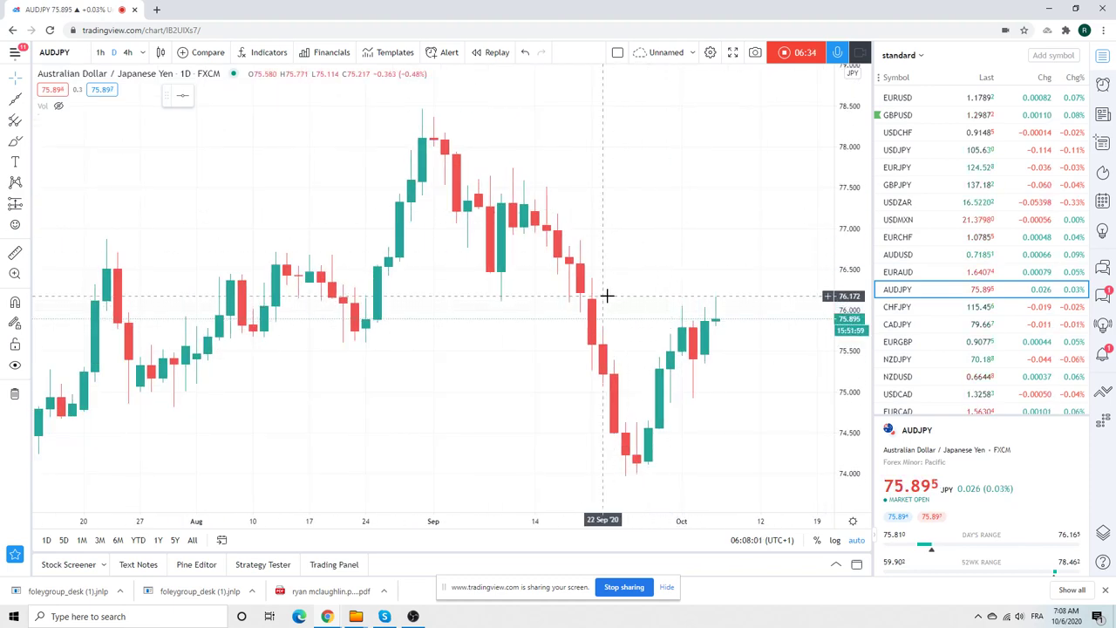
pyautogui.scroll(-1, 942, 279)
# Step: Show NZDUSD on 4-hour candles
pyautogui.scroll(-3, 942, 279)
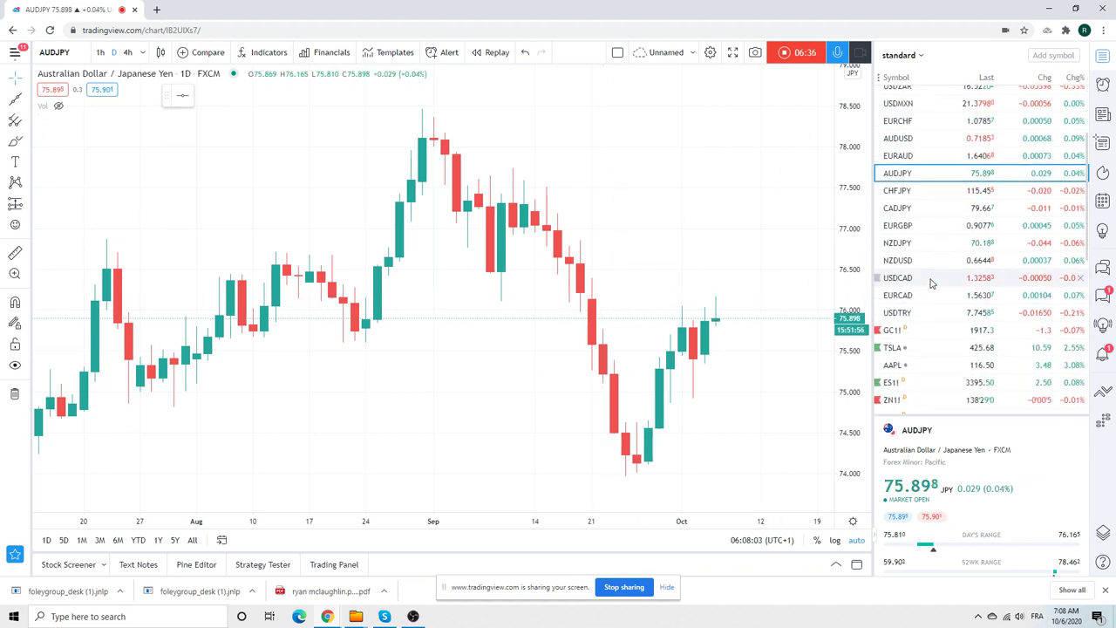
pyautogui.click(913, 262)
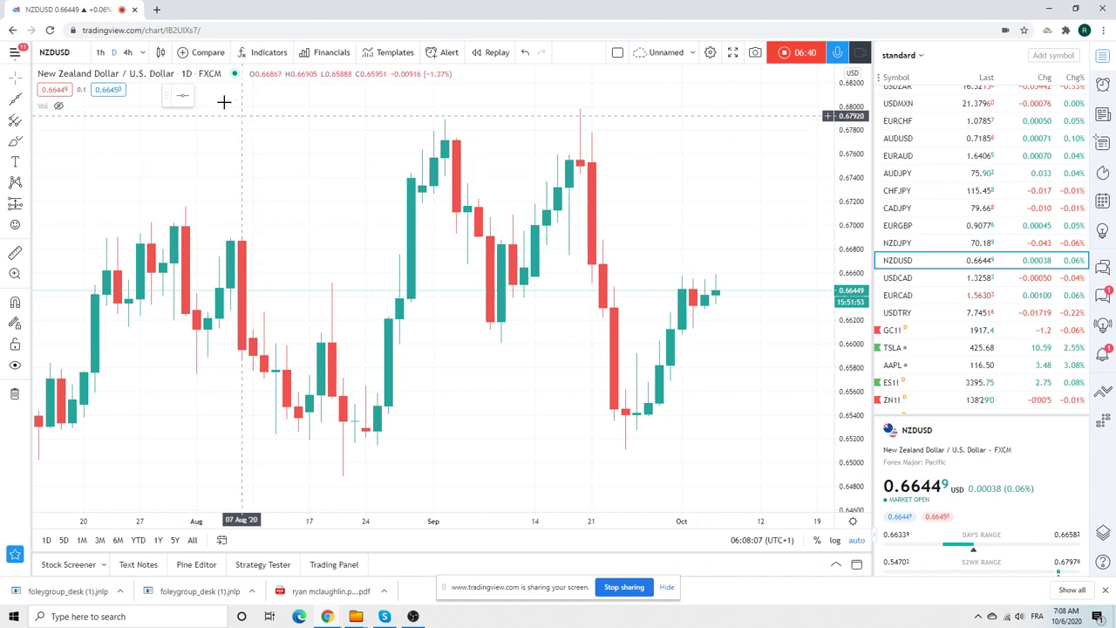
pyautogui.click(127, 52)
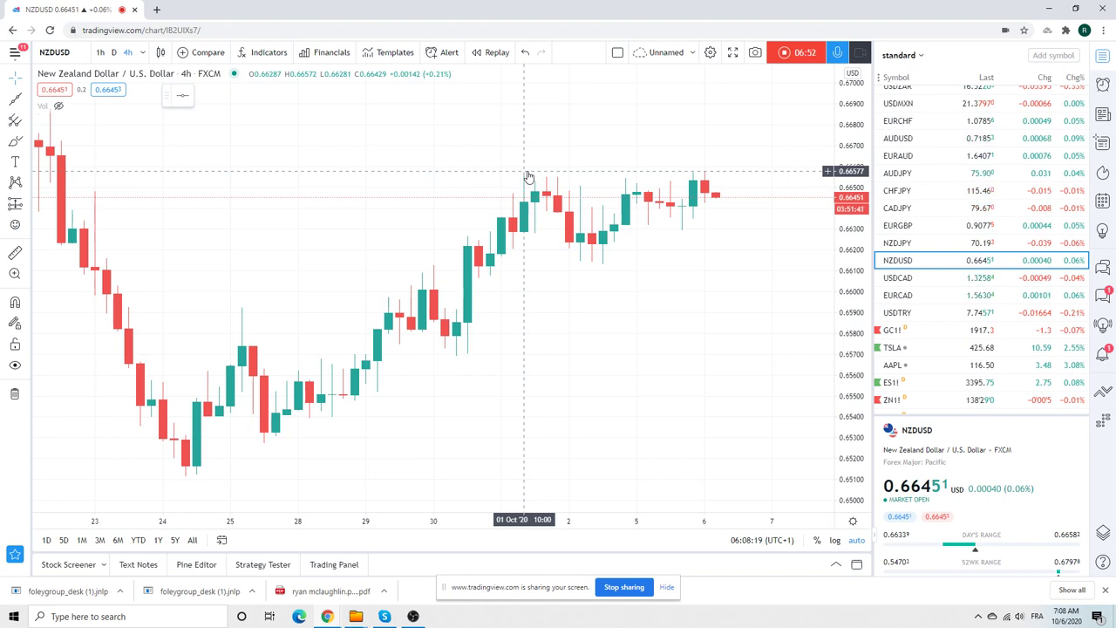
# Step: Open USDCAD and zoom out to span late August to early October
pyautogui.click(914, 280)
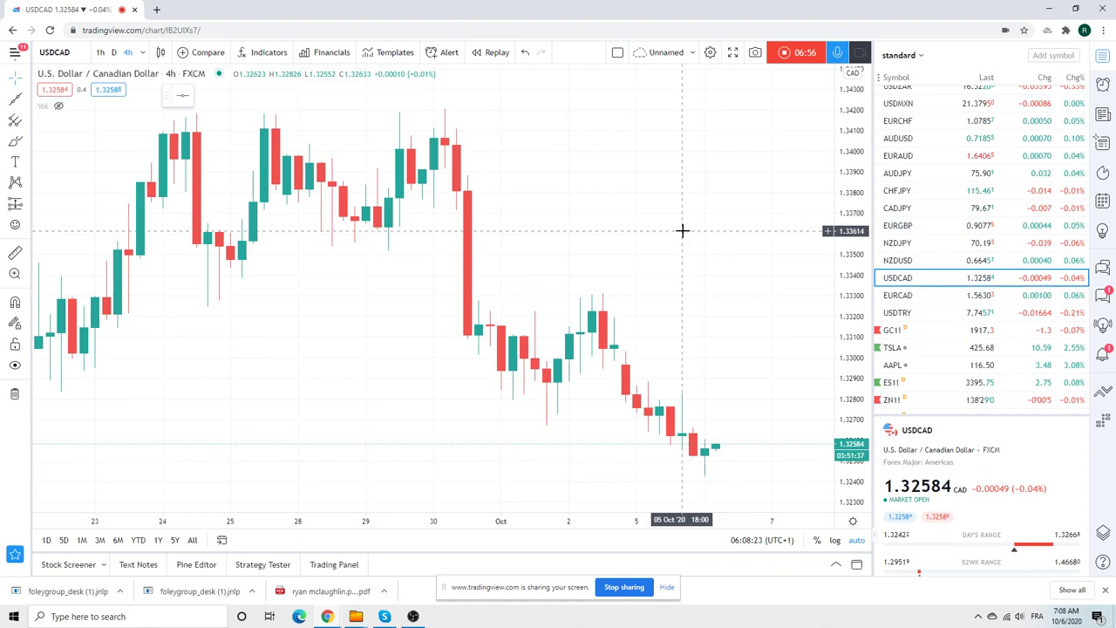
pyautogui.scroll(-2, 683, 229)
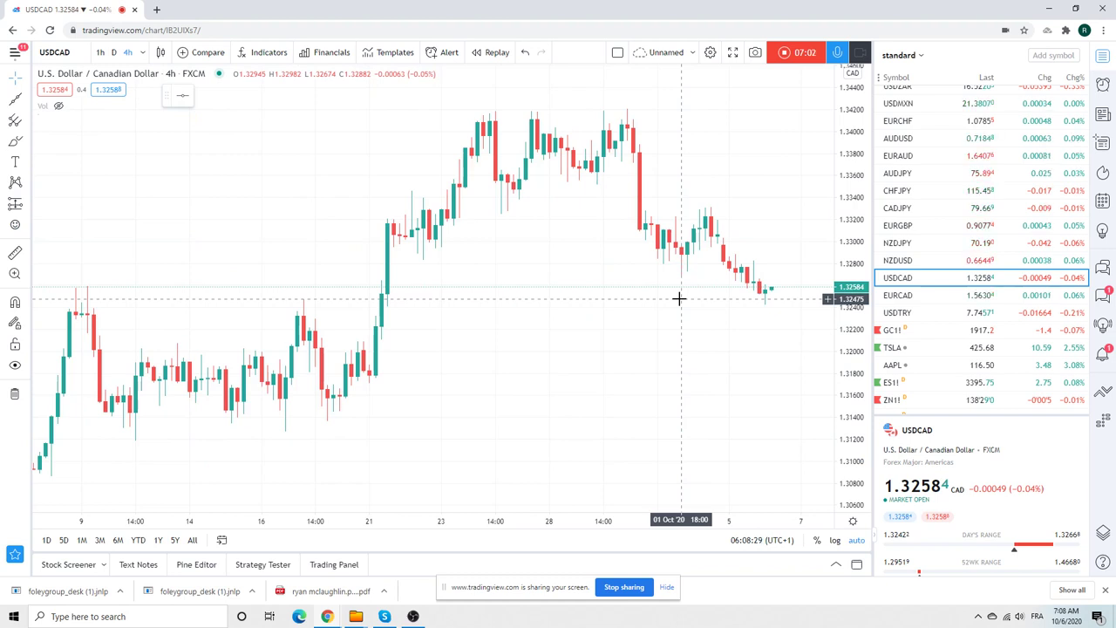
pyautogui.scroll(-1, 679, 298)
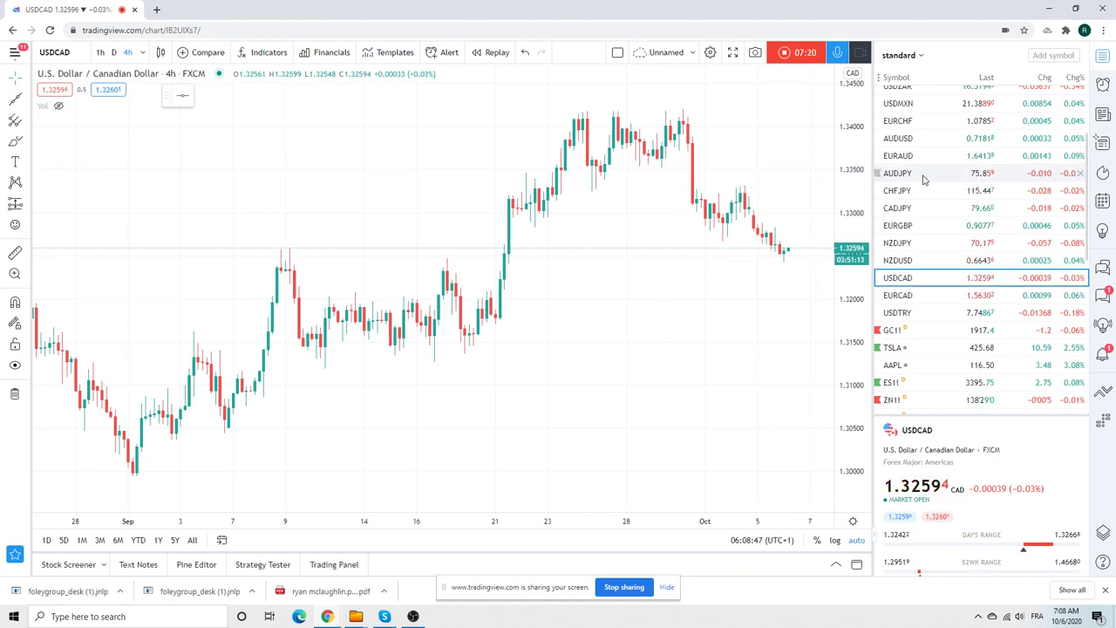
# Step: Review GC1! Gold Futures on daily candles
pyautogui.click(924, 329)
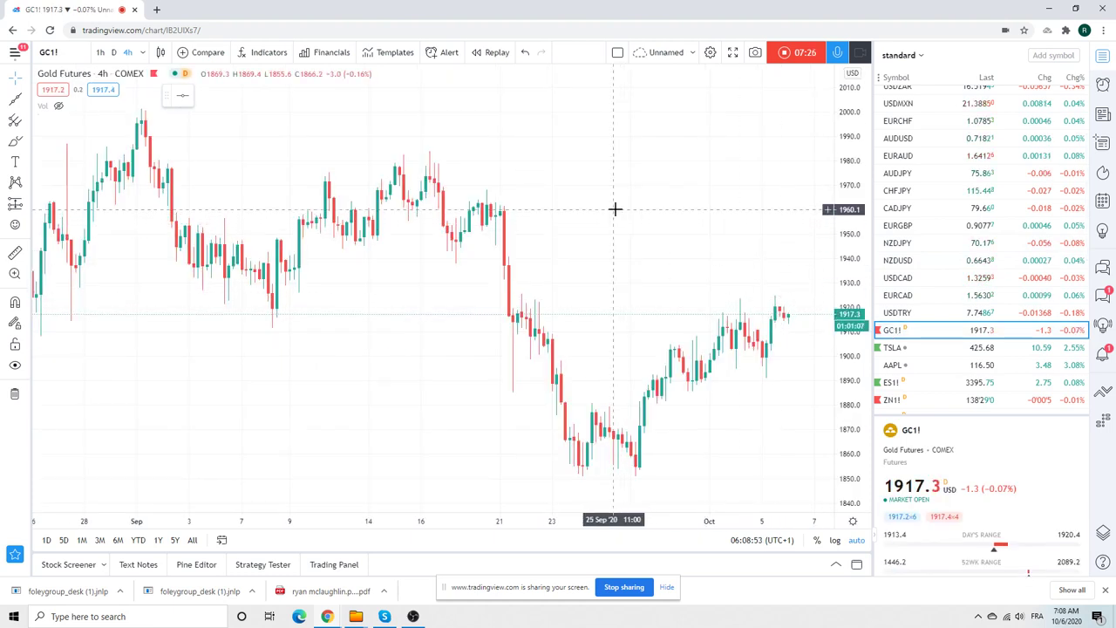
pyautogui.scroll(-3, 571, 273)
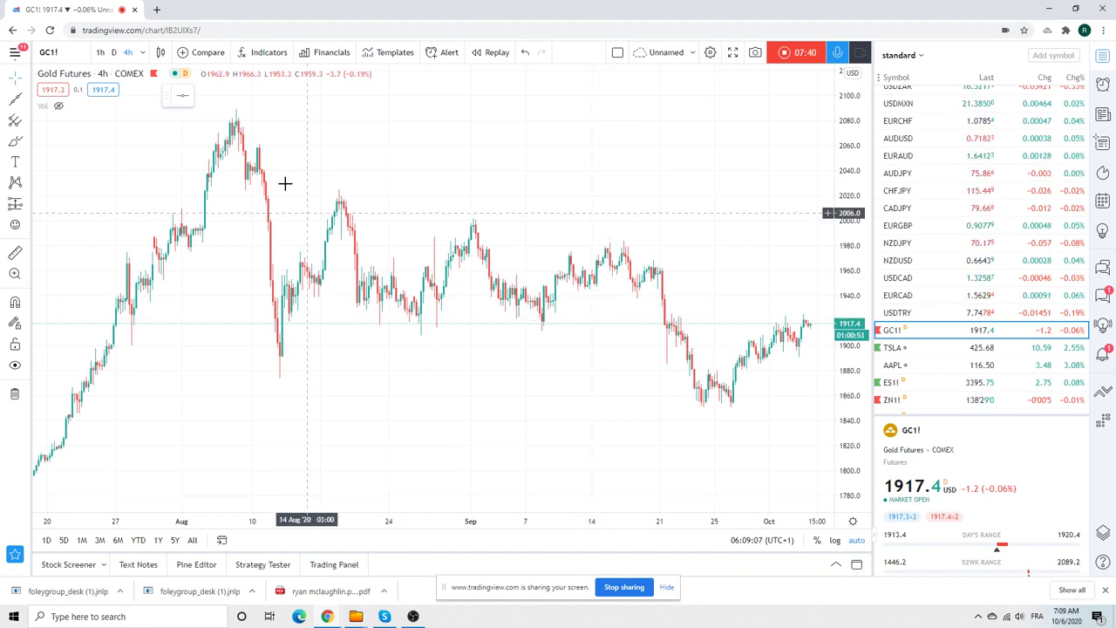
pyautogui.click(113, 52)
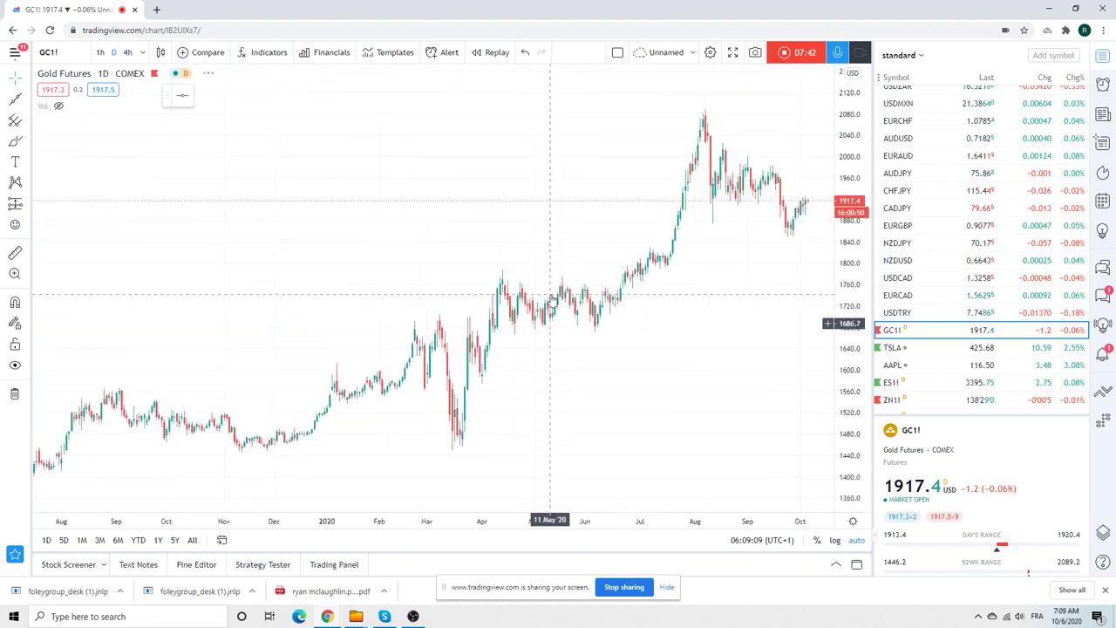
pyautogui.scroll(5, 552, 300)
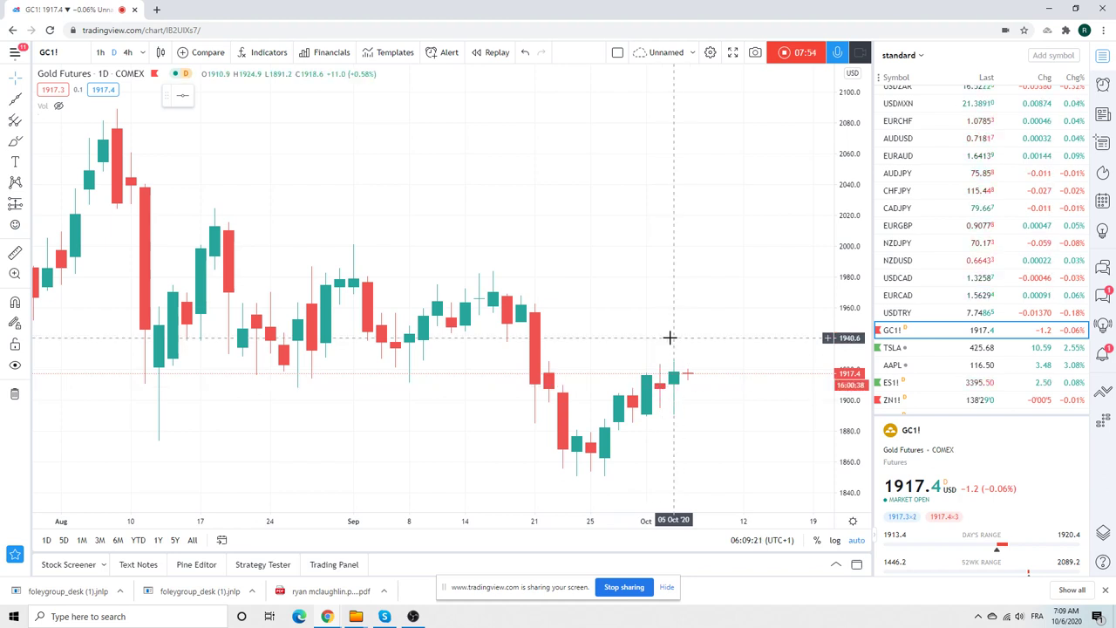
# Step: Bring up the ZB1! T-Bond Futures daily chart from further down the watchlist
pyautogui.scroll(-2, 670, 336)
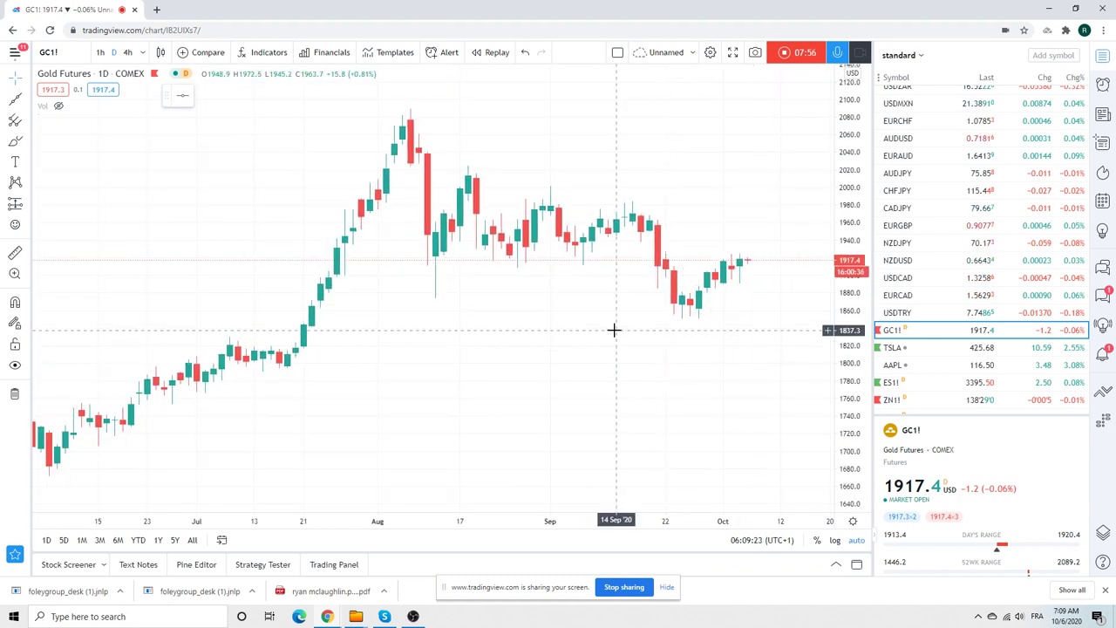
pyautogui.scroll(-3, 937, 253)
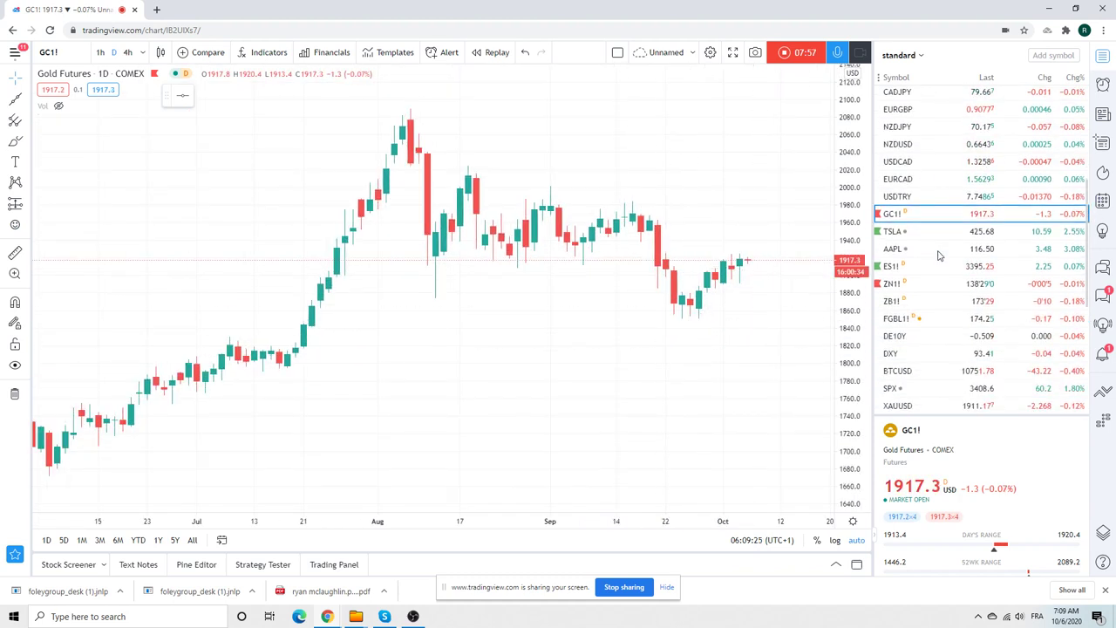
pyautogui.click(915, 304)
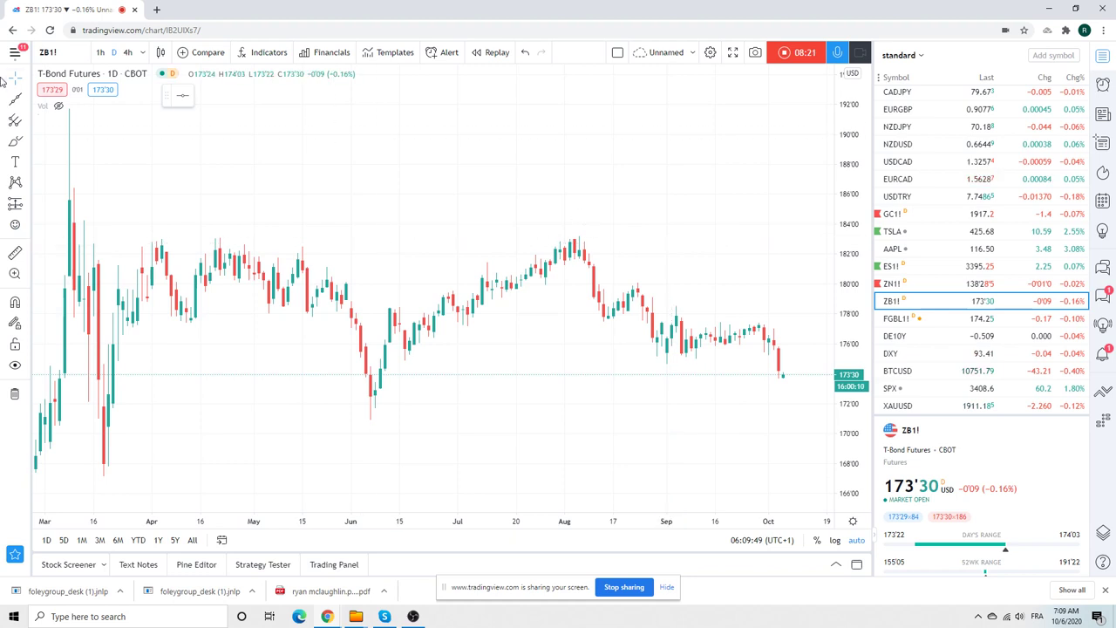
# Step: Enter TYX in the symbol box to chart the 30-year Treasury yield
pyautogui.click(75, 53)
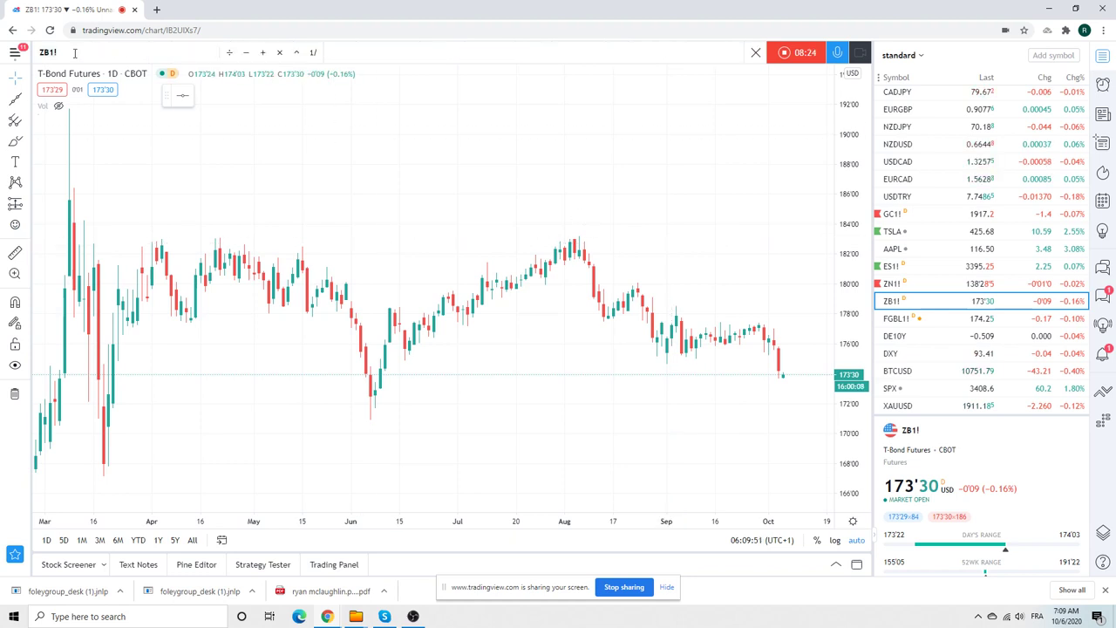
pyautogui.write('TYX')
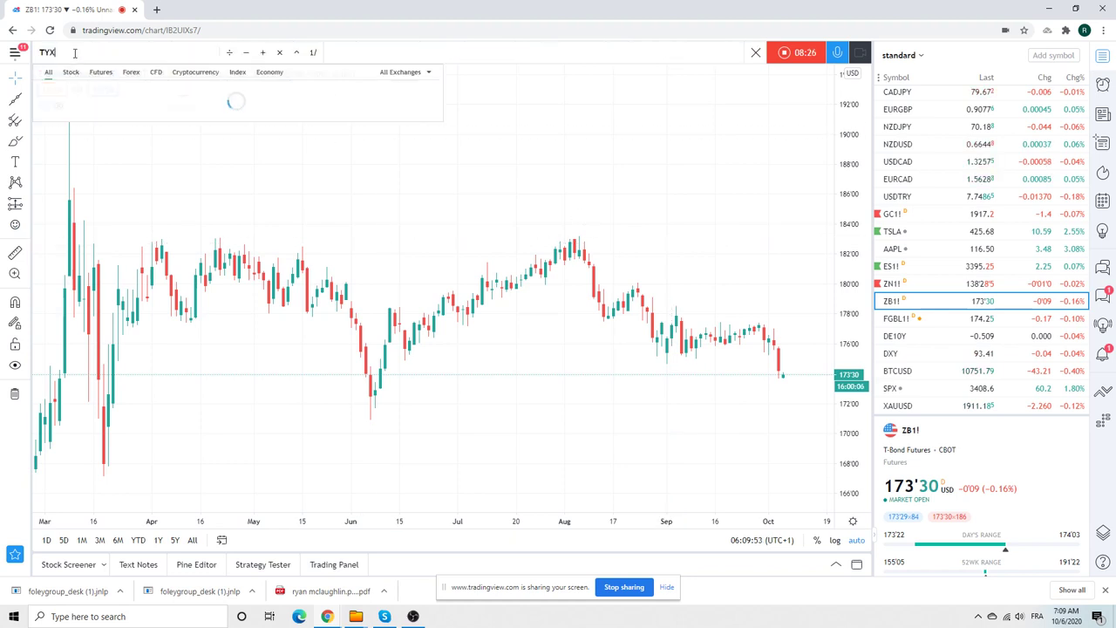
pyautogui.press('Return')
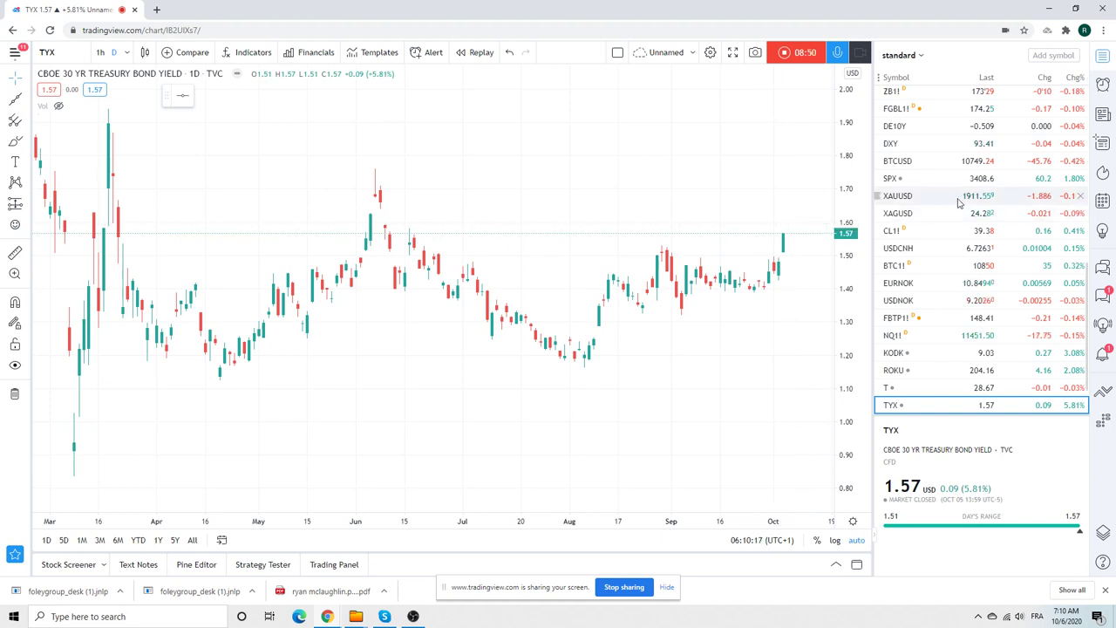
pyautogui.scroll(-1, 958, 202)
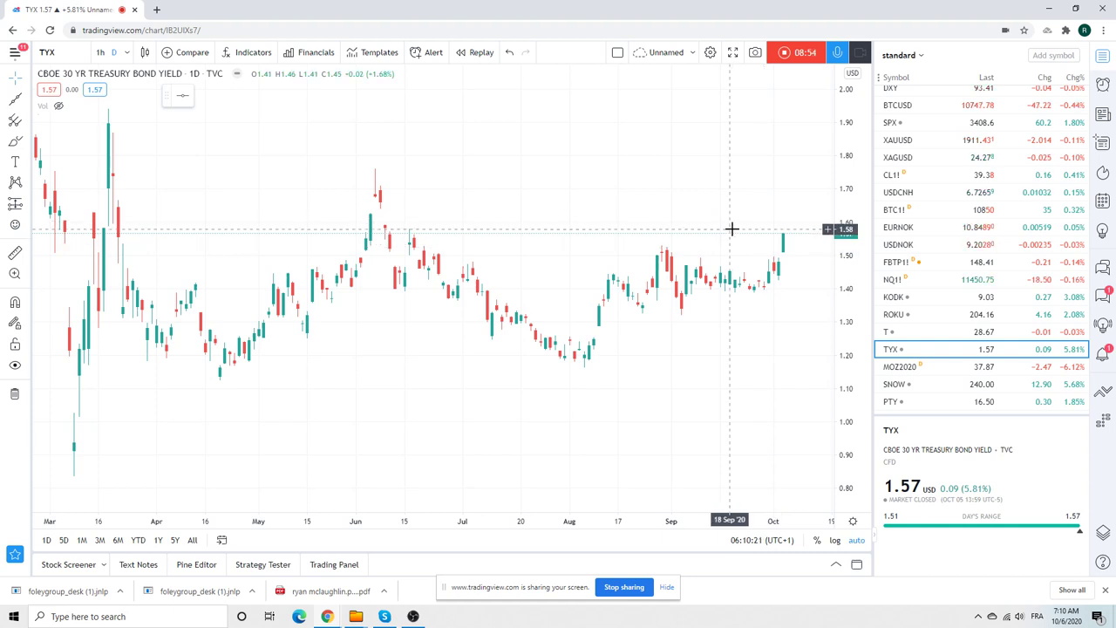
pyautogui.scroll(-2, 708, 230)
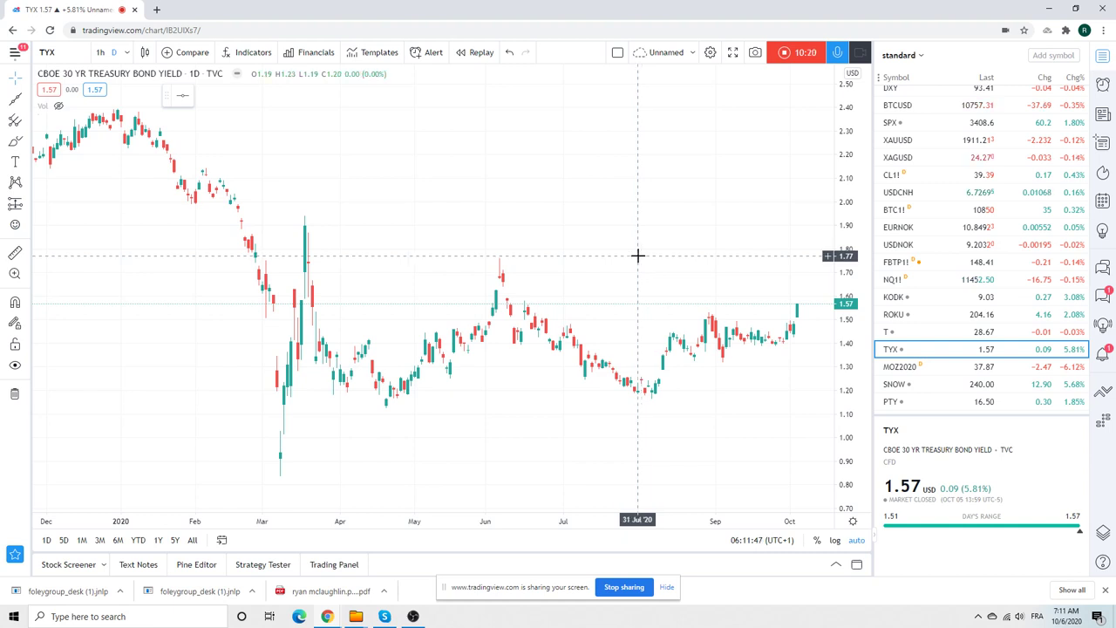
pyautogui.scroll(-3, 638, 255)
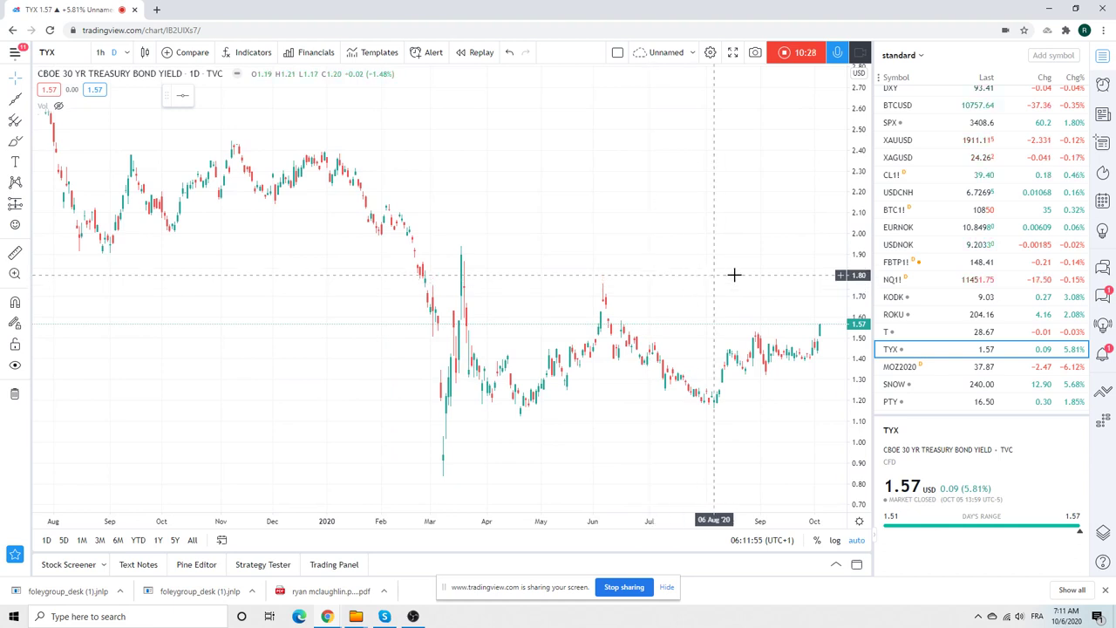
# Step: Zoom through the FBTP1! Euro-BTP Futures daily chart, then switch to USDCNH
pyautogui.click(892, 267)
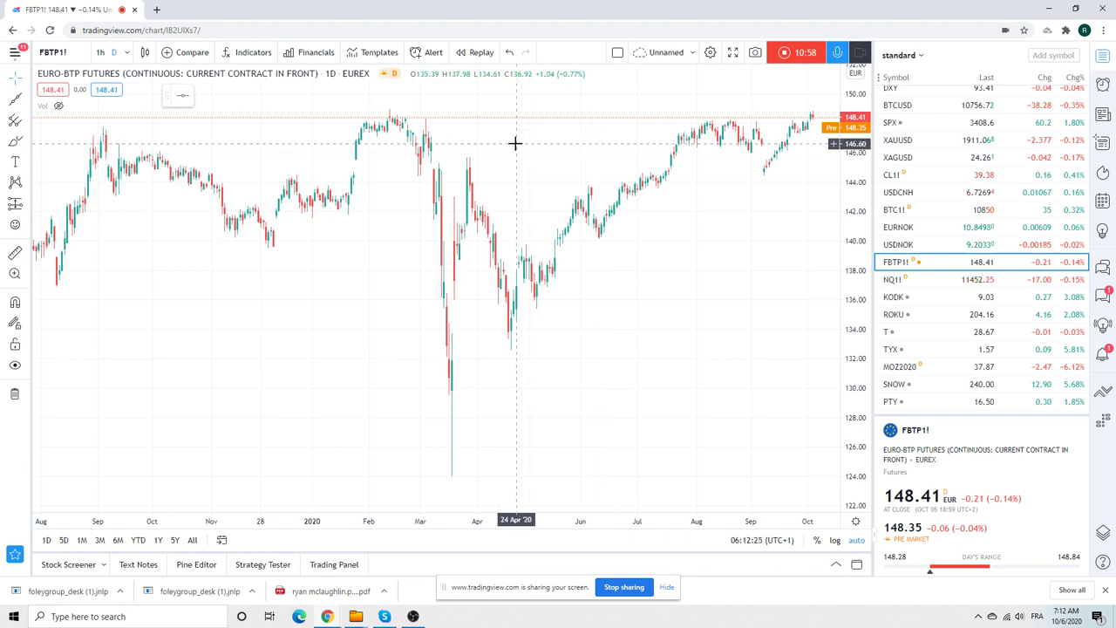
pyautogui.scroll(-2, 520, 275)
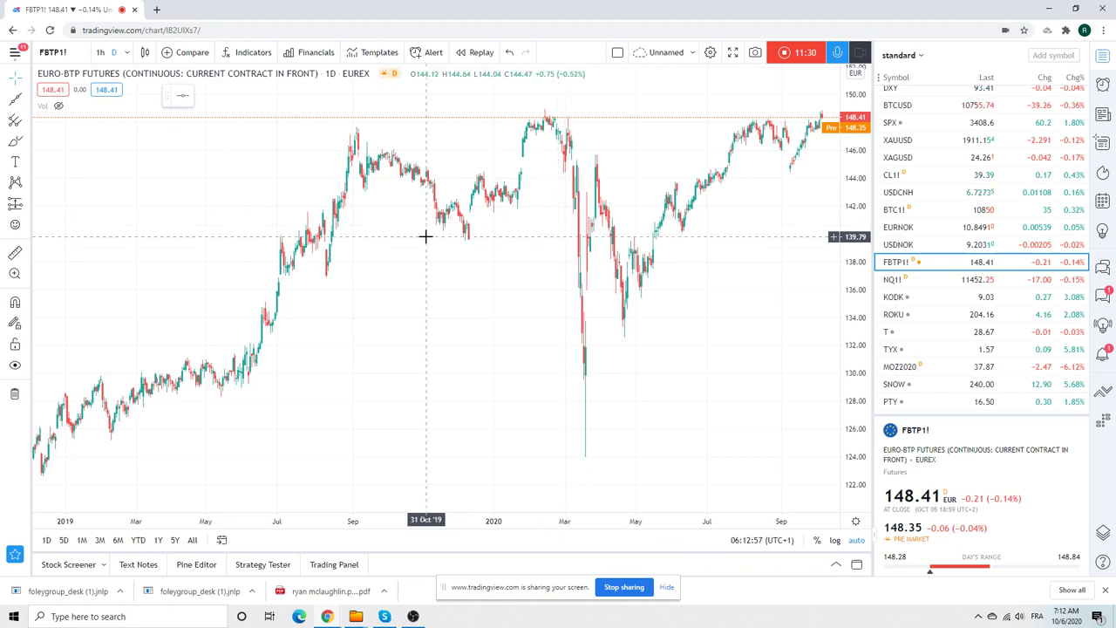
pyautogui.scroll(4, 427, 235)
pyautogui.scroll(-2, 427, 235)
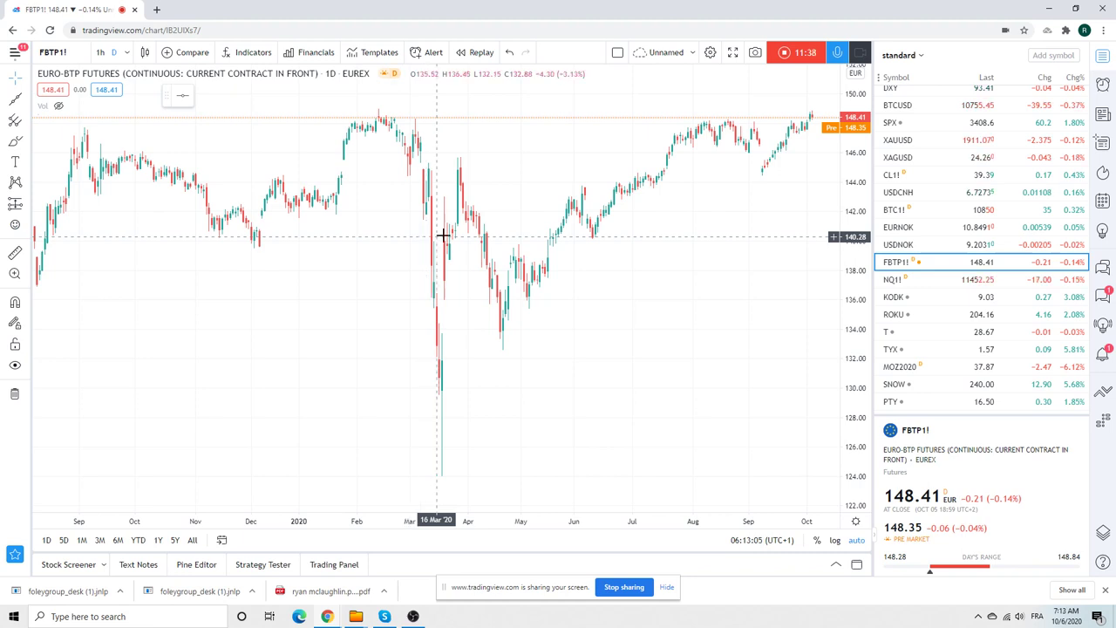
pyautogui.scroll(-3, 667, 185)
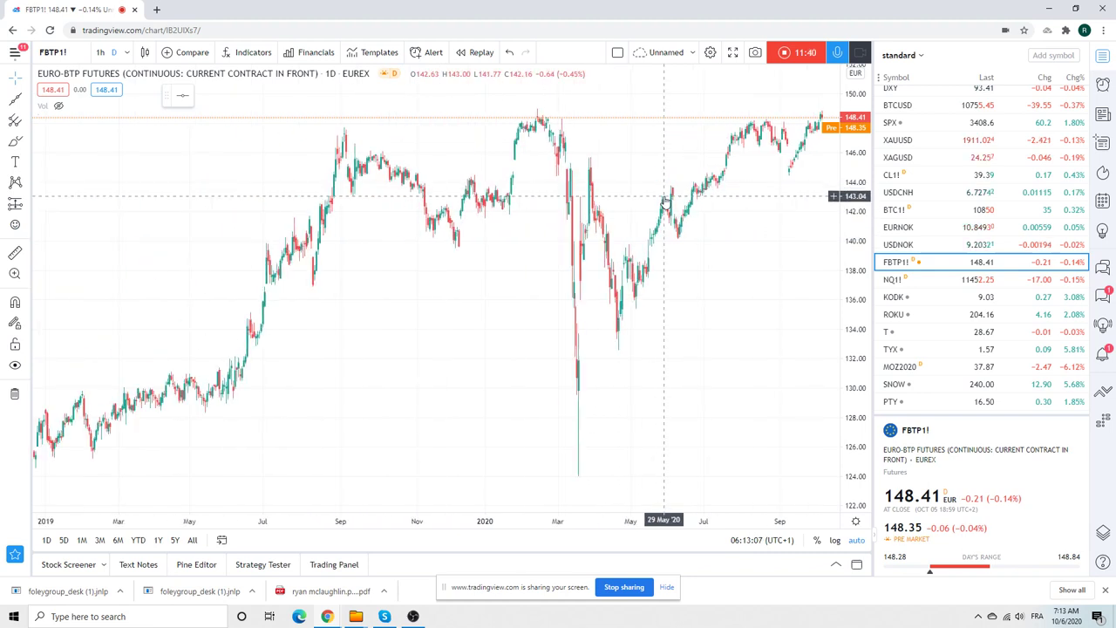
pyautogui.scroll(1, 659, 204)
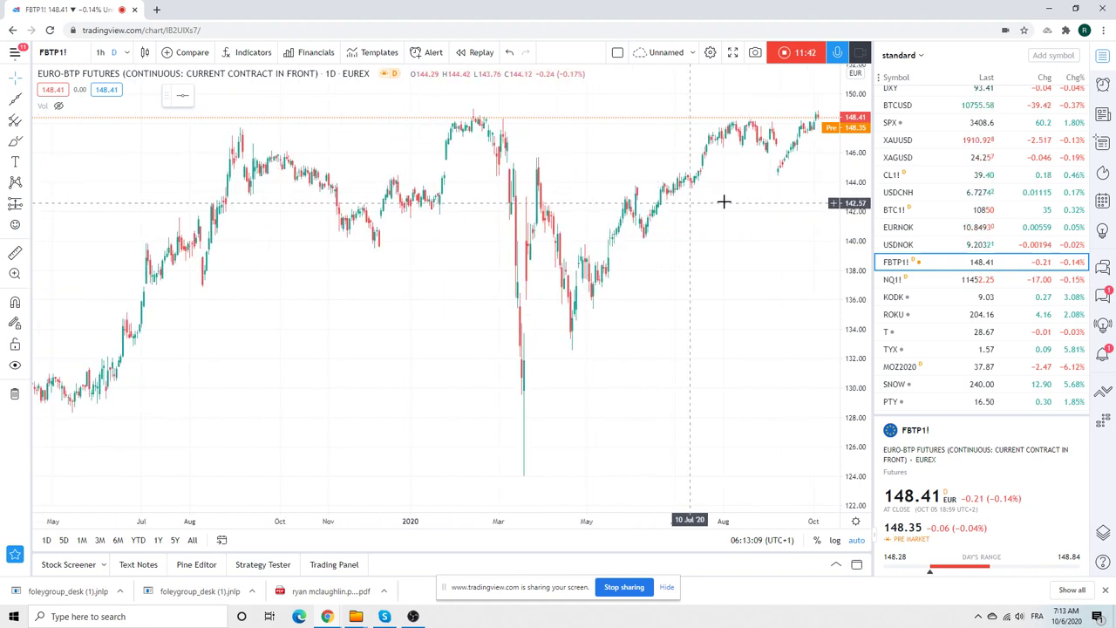
pyautogui.click(893, 192)
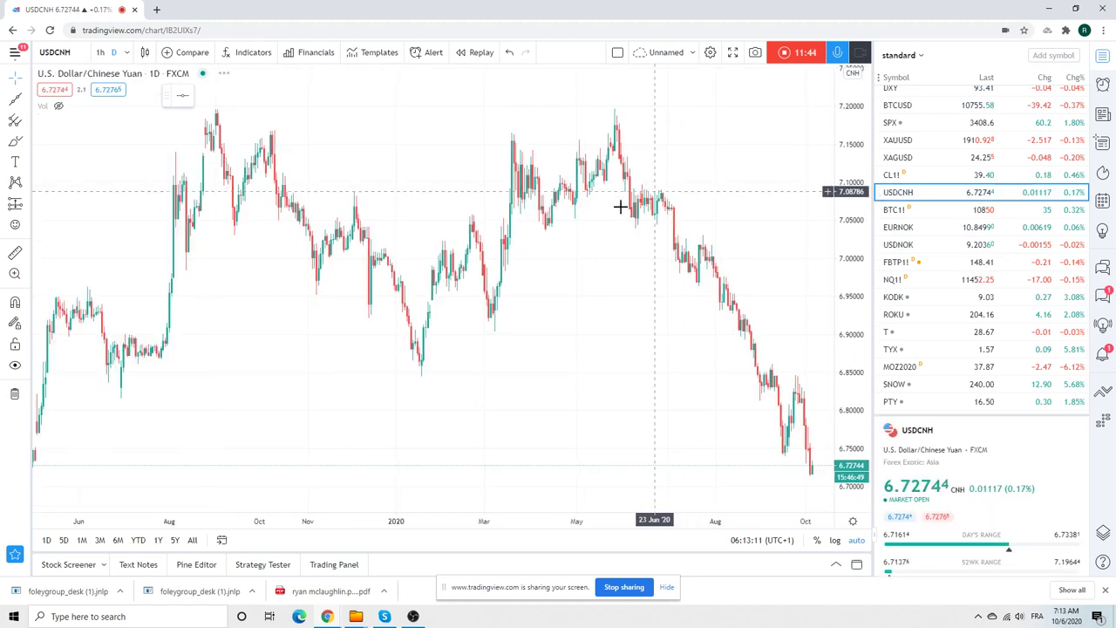
pyautogui.scroll(-4, 578, 214)
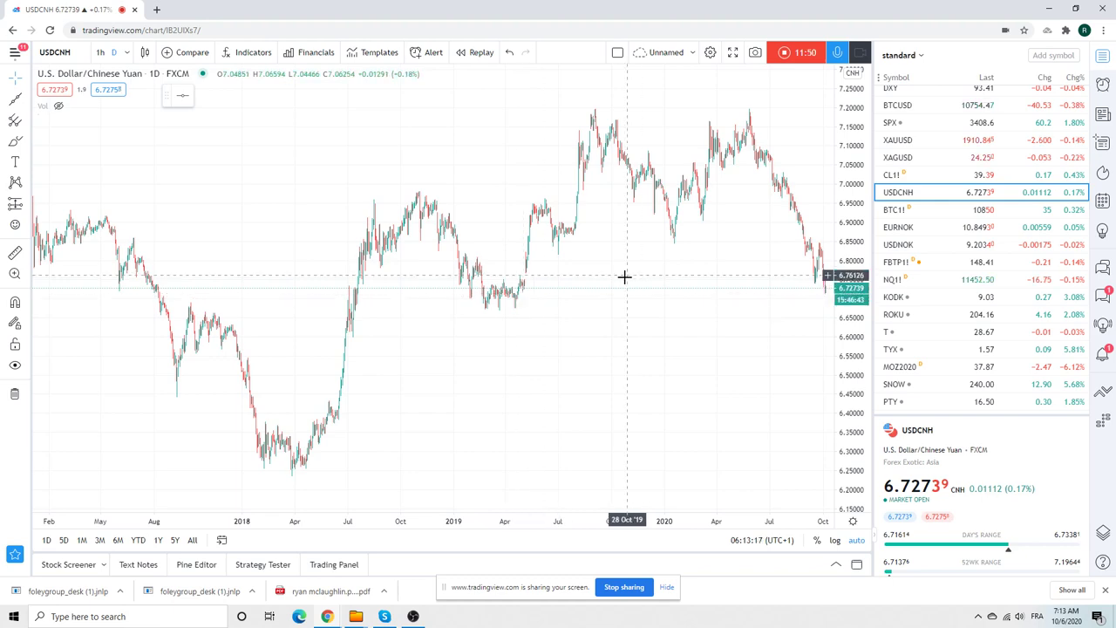
pyautogui.scroll(3, 613, 282)
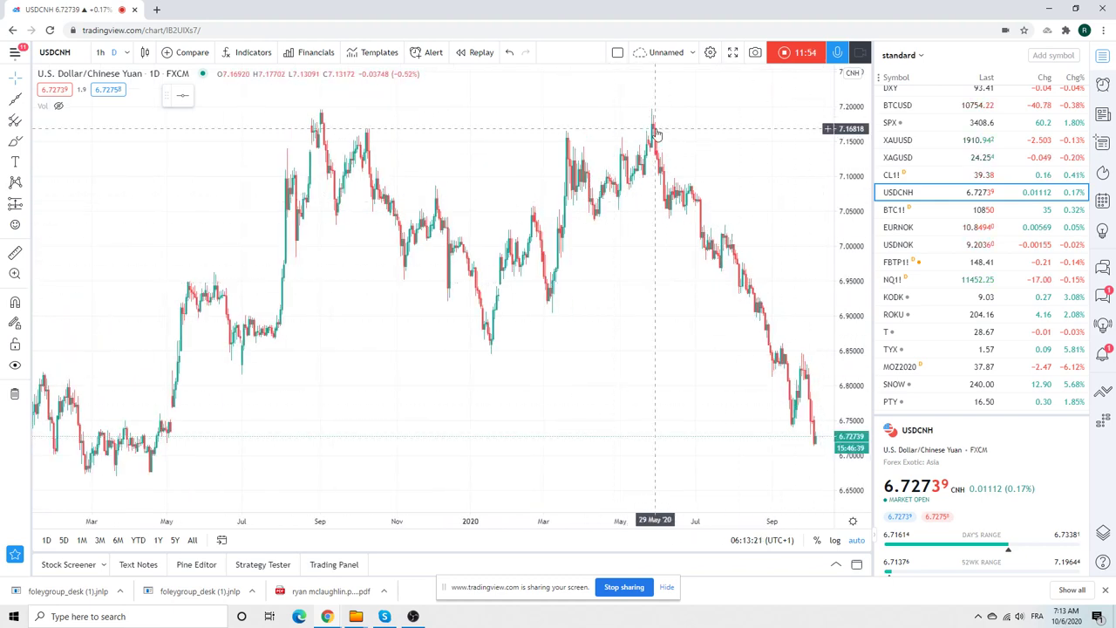
pyautogui.scroll(-2, 639, 209)
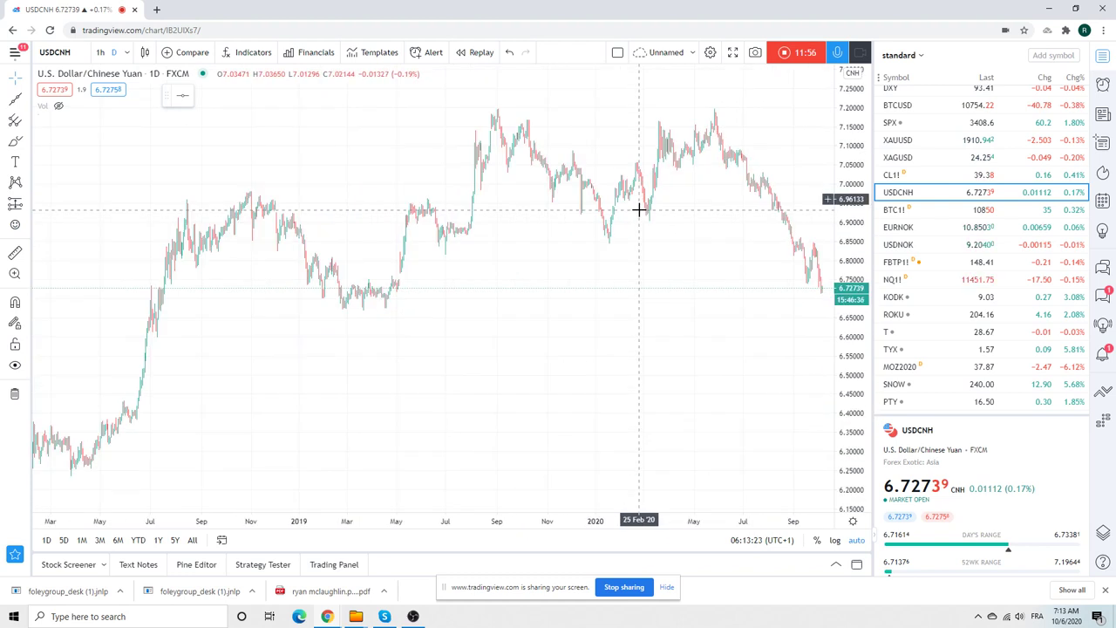